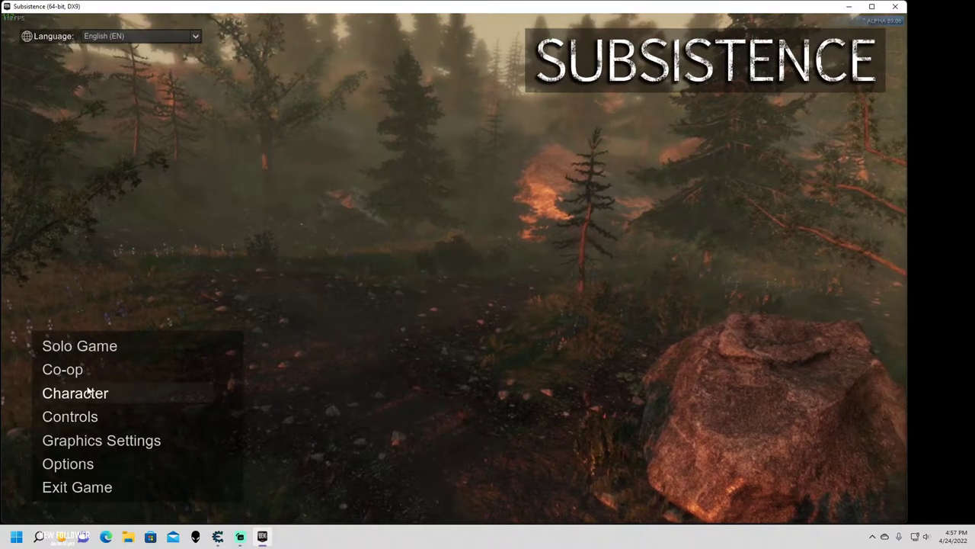
pyautogui.hotkey('alt', 'Tab')
pyautogui.press('Tab')
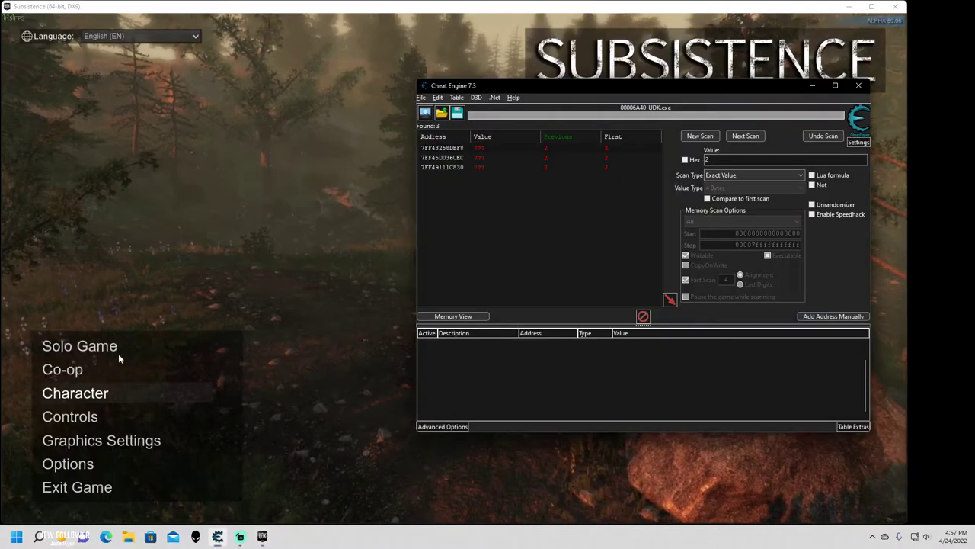
pyautogui.click(335, 207)
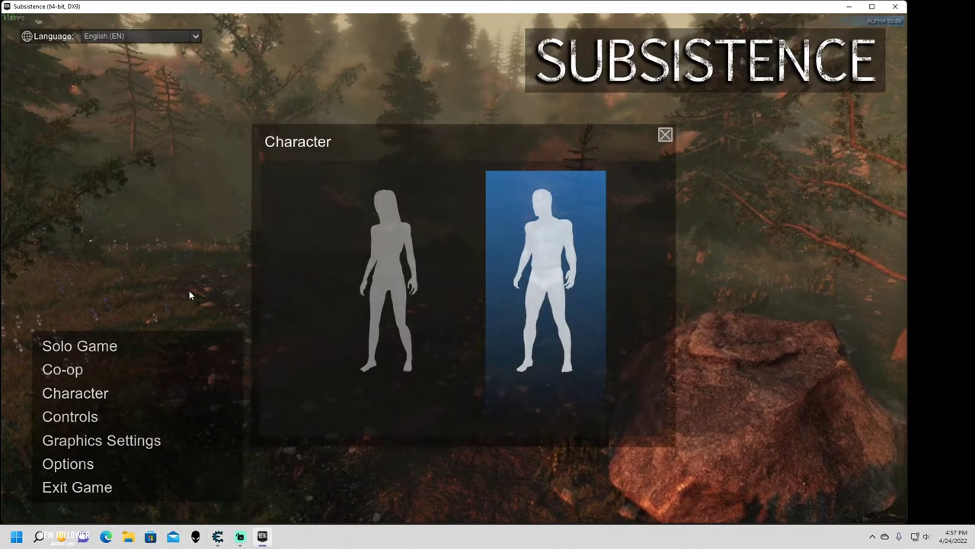
pyautogui.click(665, 135)
# Host a co-op game with the "Waterfall Build" profile, continuing from its last save.
pyautogui.click(82, 373)
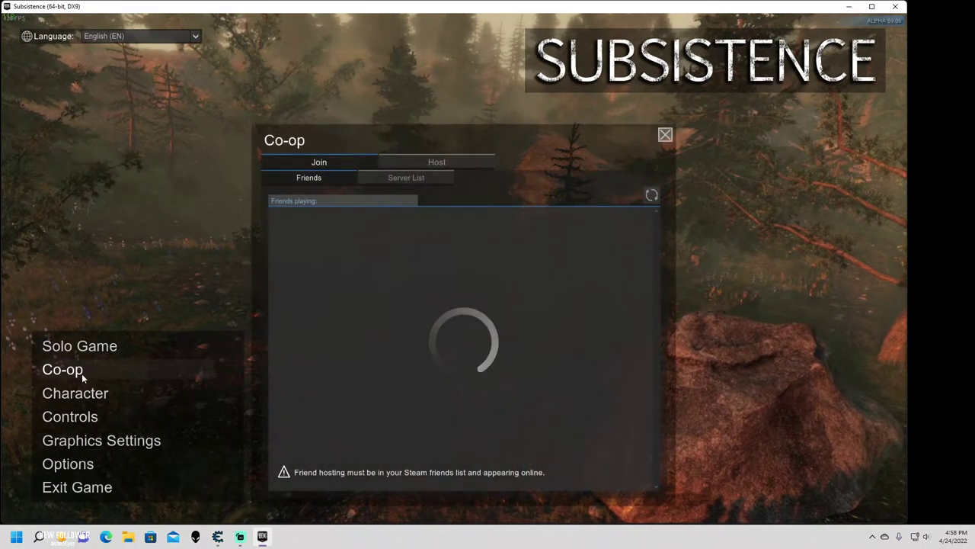
pyautogui.click(436, 161)
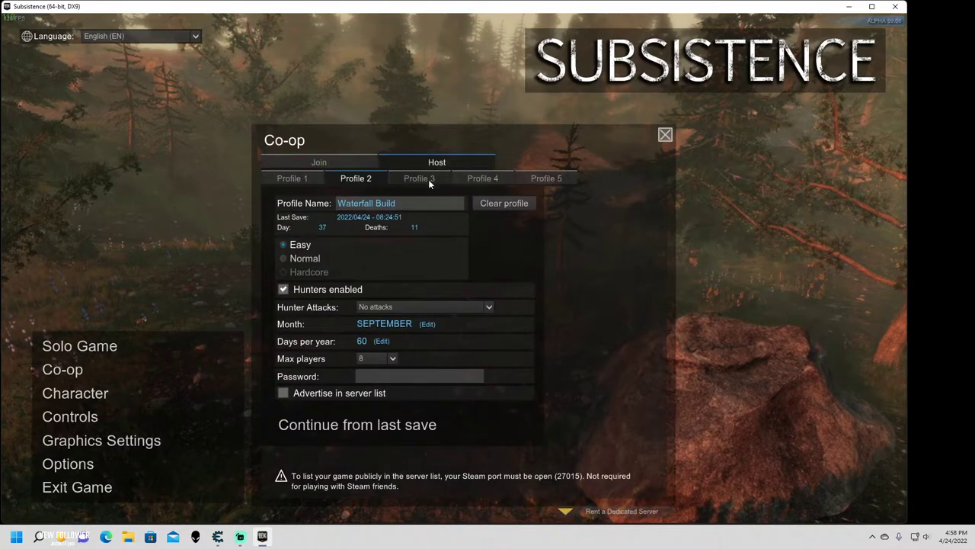
pyautogui.click(379, 428)
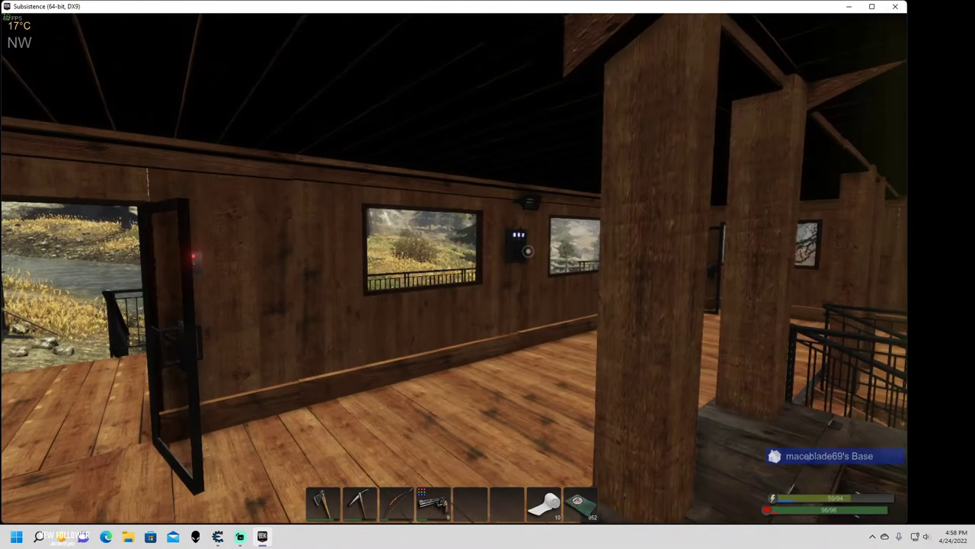
# Open the inventory and add one tomato to the last tomato stack in the third row.
pyautogui.press('Tab')
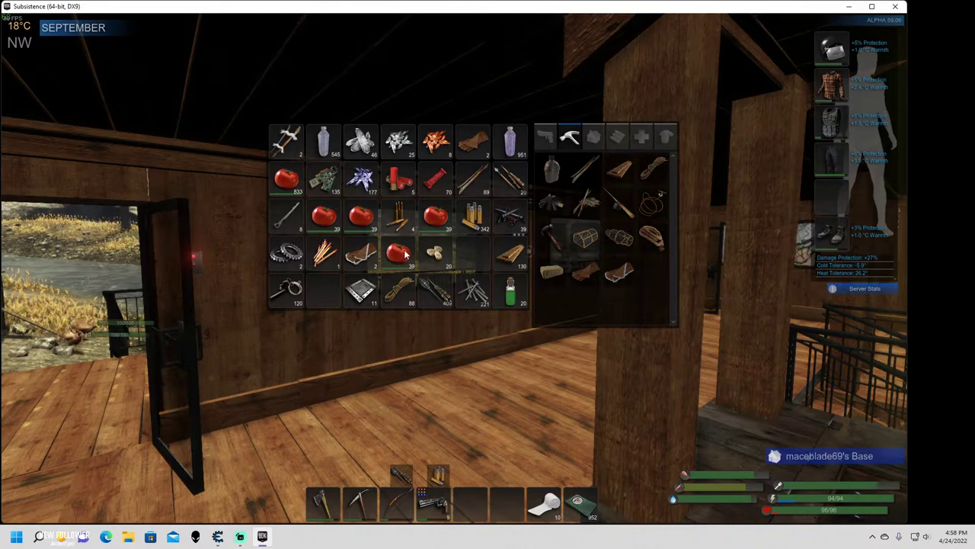
pyautogui.moveTo(434, 224)
pyautogui.mouseDown()
pyautogui.moveTo(360, 222)
pyautogui.moveTo(439, 221)
pyautogui.mouseUp()
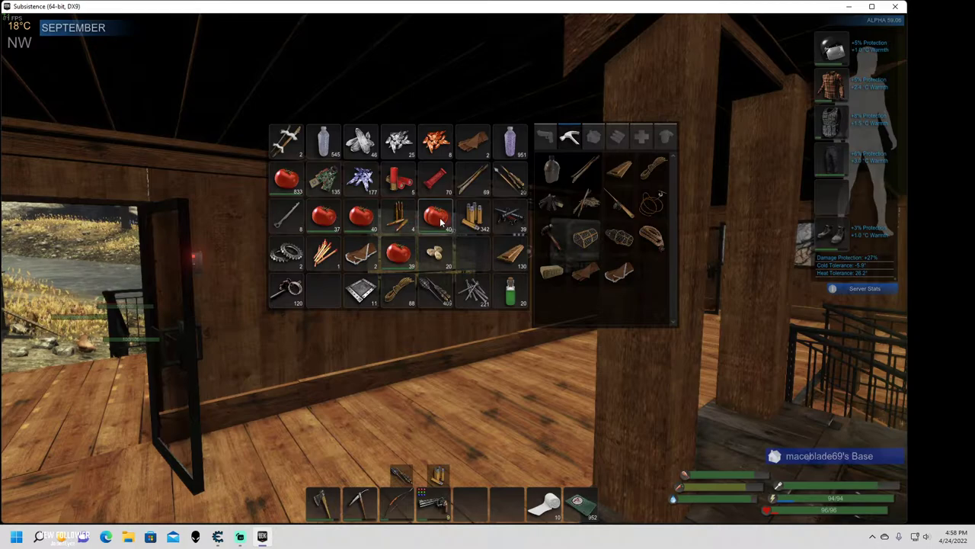
# Switch to Cheat Engine and try a new exact-value first scan for 39.
pyautogui.hotkey('alt', 'Tab')
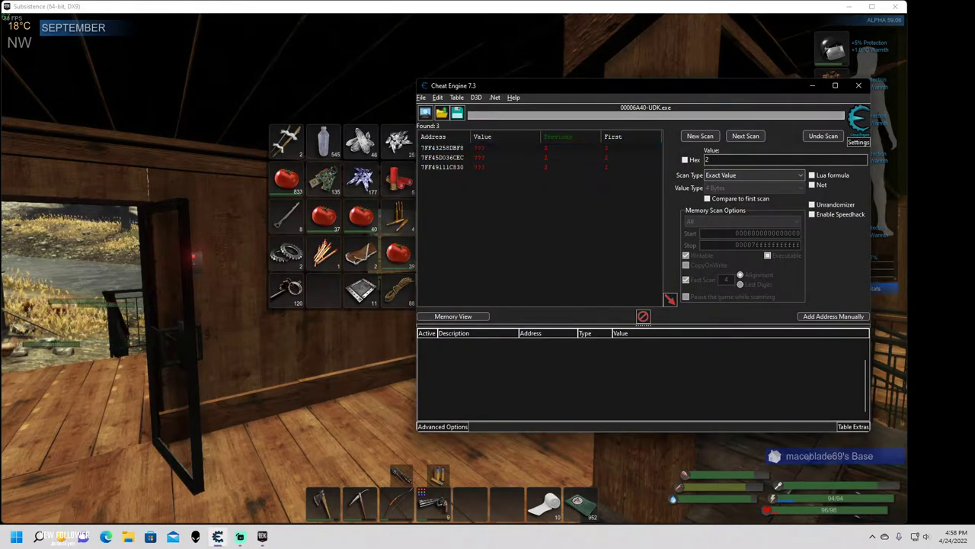
pyautogui.doubleClick(710, 159)
pyautogui.write('39')
pyautogui.click(701, 136)
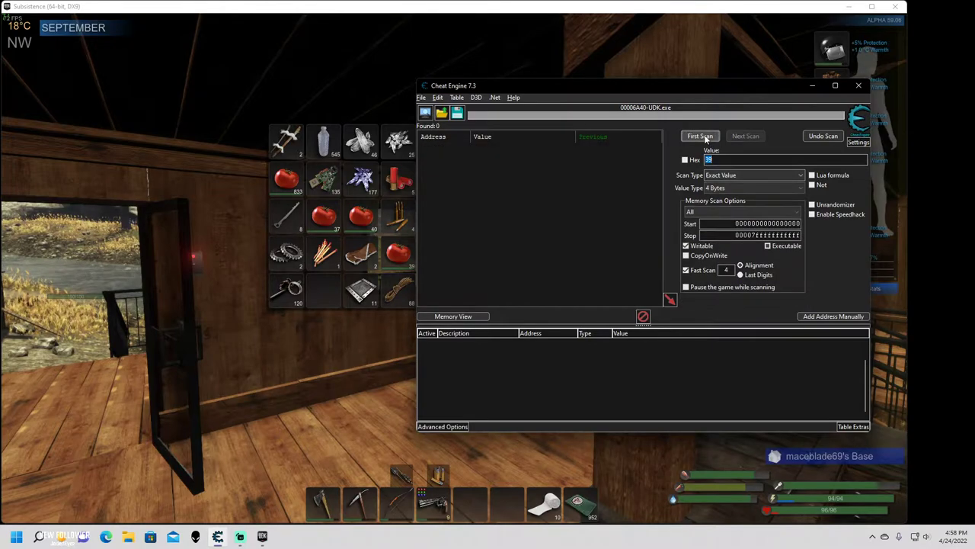
pyautogui.click(700, 135)
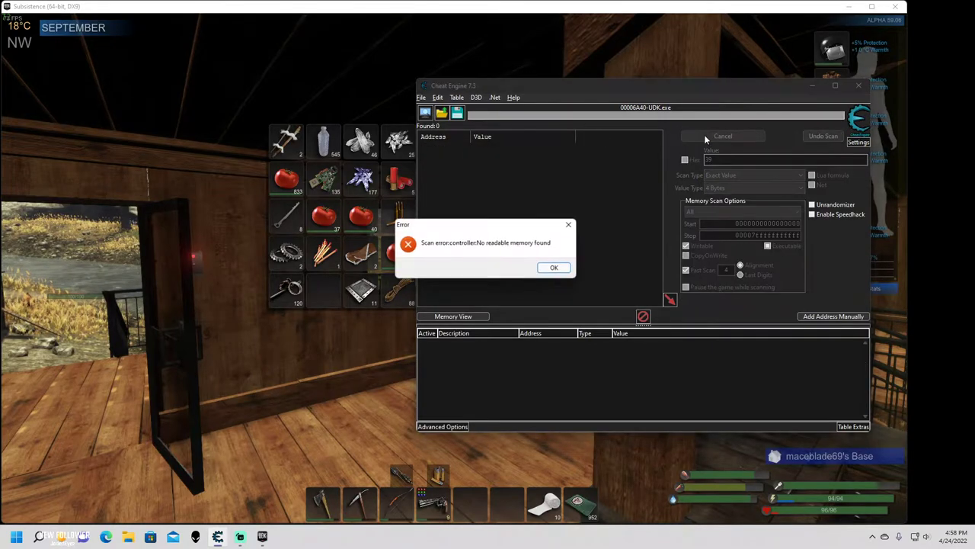
pyautogui.click(552, 267)
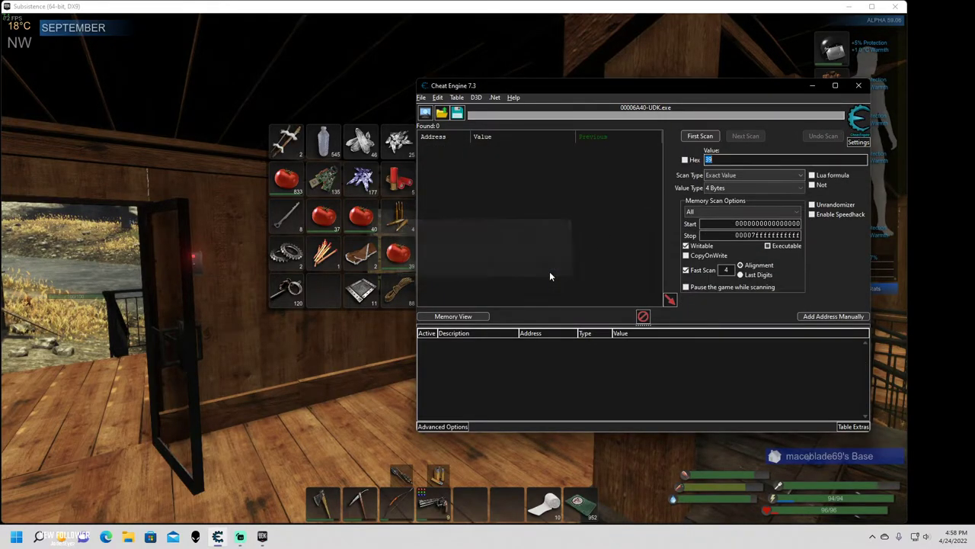
# Attach Cheat Engine to the Subsistence (64-bit, DX9) process and run a first scan for 39.
pyautogui.click(425, 112)
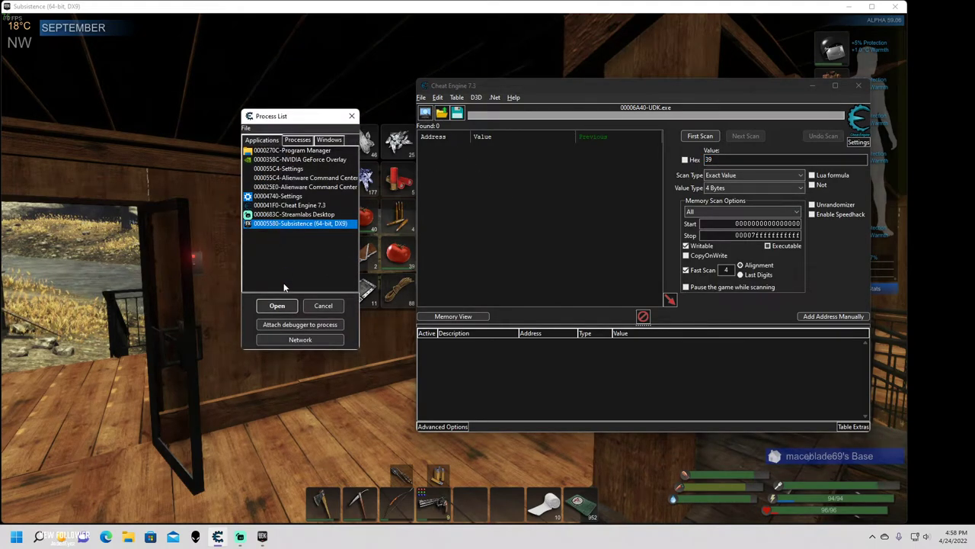
pyautogui.click(286, 306)
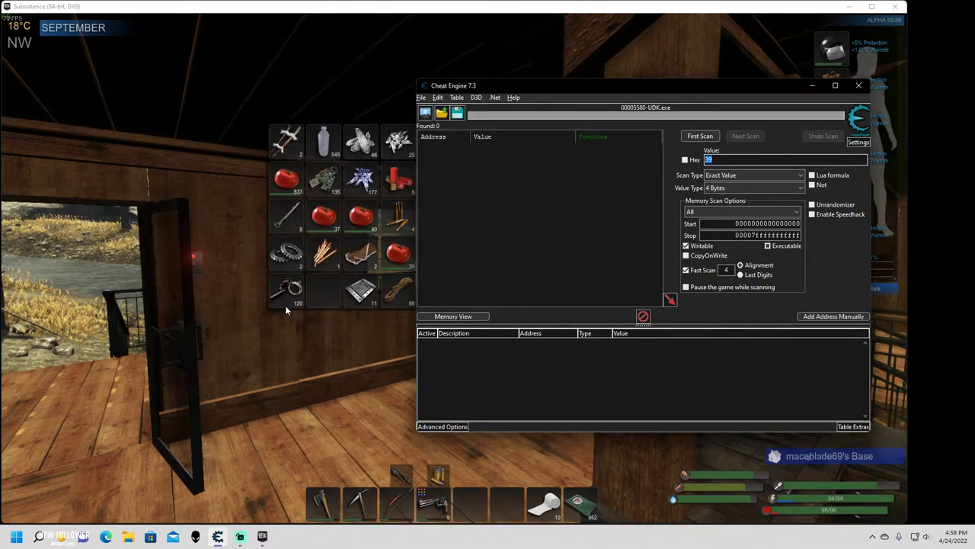
pyautogui.click(699, 135)
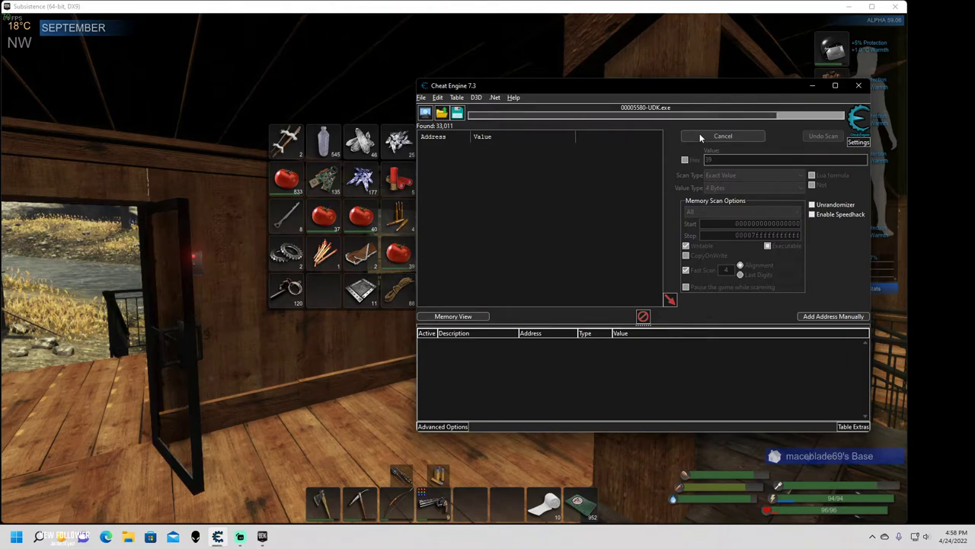
# Split one tomato off the fourth-row stack in Subsistence and narrow the Cheat Engine scan to the value 38.
pyautogui.click(395, 291)
pyautogui.rightClick(395, 291)
pyautogui.hotkey('alt', 'Tab')
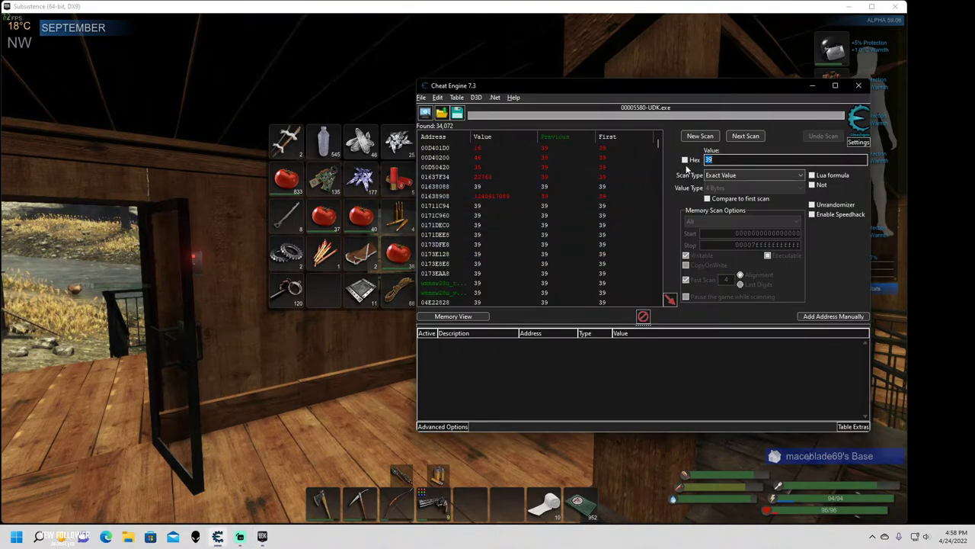
pyautogui.write('38')
pyautogui.click(745, 135)
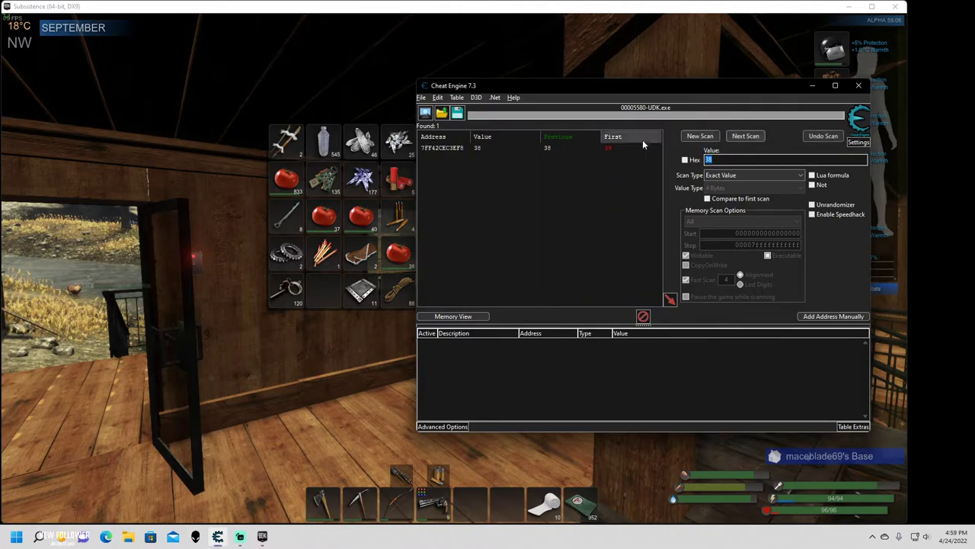
# Add the found address to the address list and merge the single tomato back into its stack in Subsistence.
pyautogui.doubleClick(465, 147)
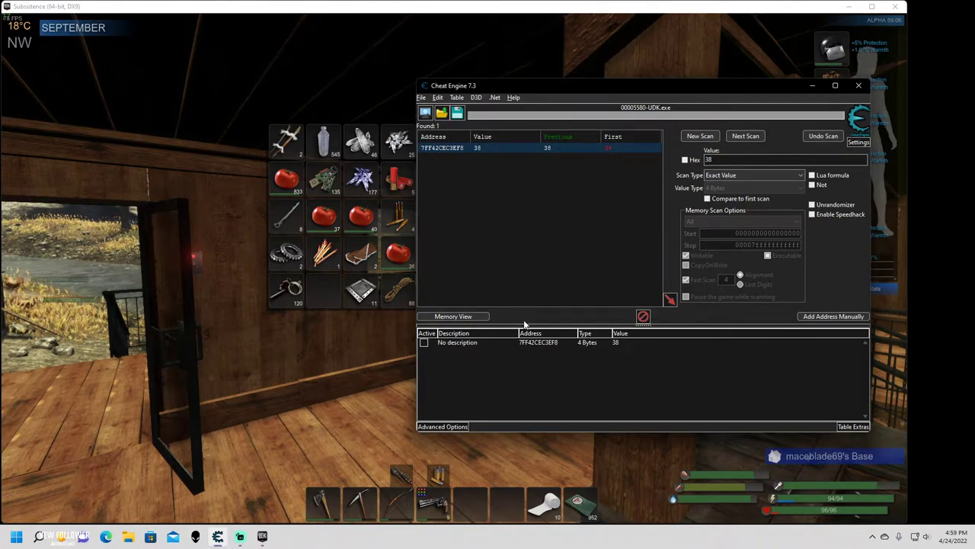
pyautogui.click(321, 291)
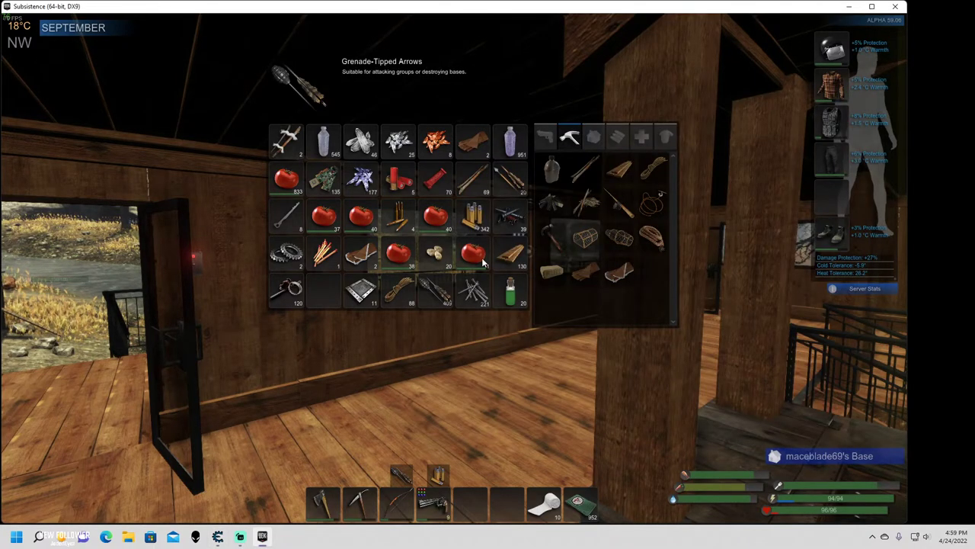
pyautogui.click(480, 263)
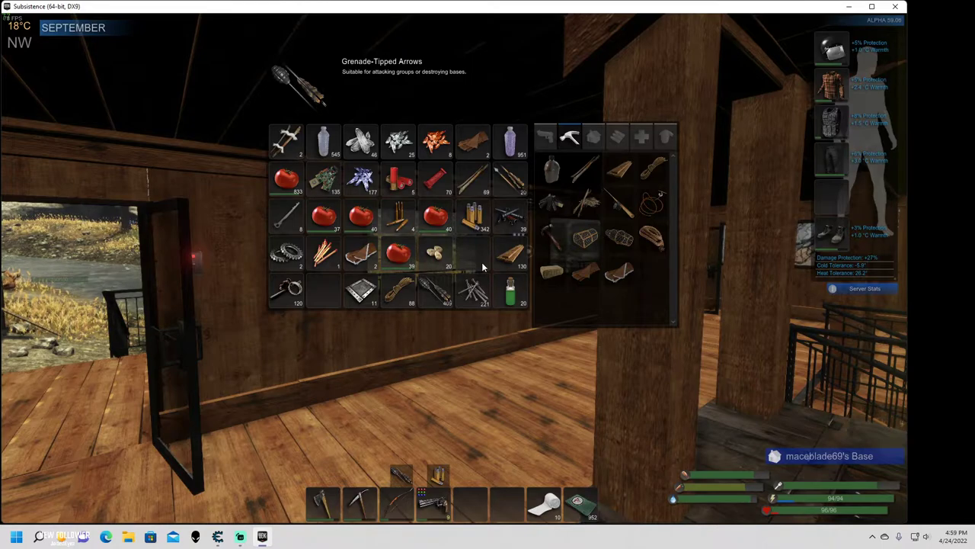
# Switch to Cheat Engine and set the value of the address in the address list to 1004.
pyautogui.hotkey('alt', 'Tab')
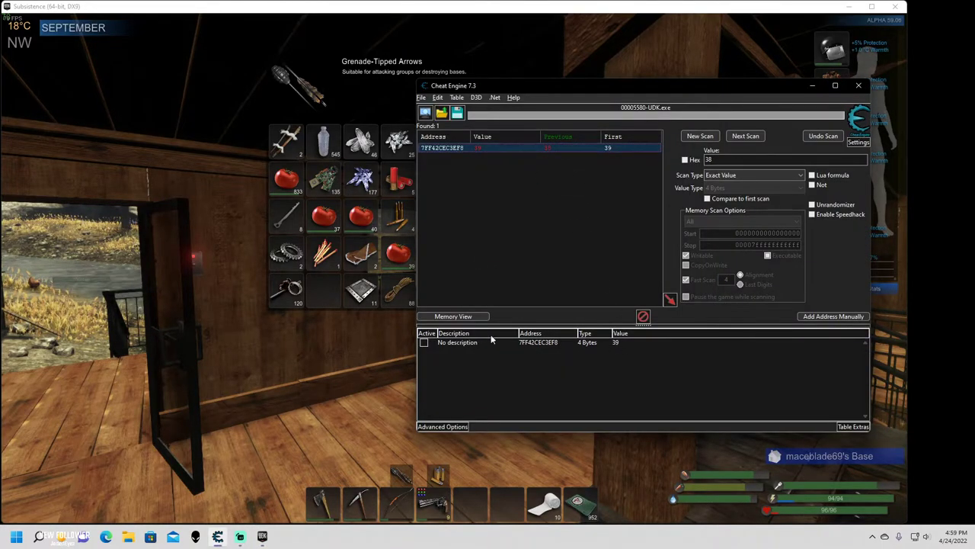
pyautogui.doubleClick(617, 343)
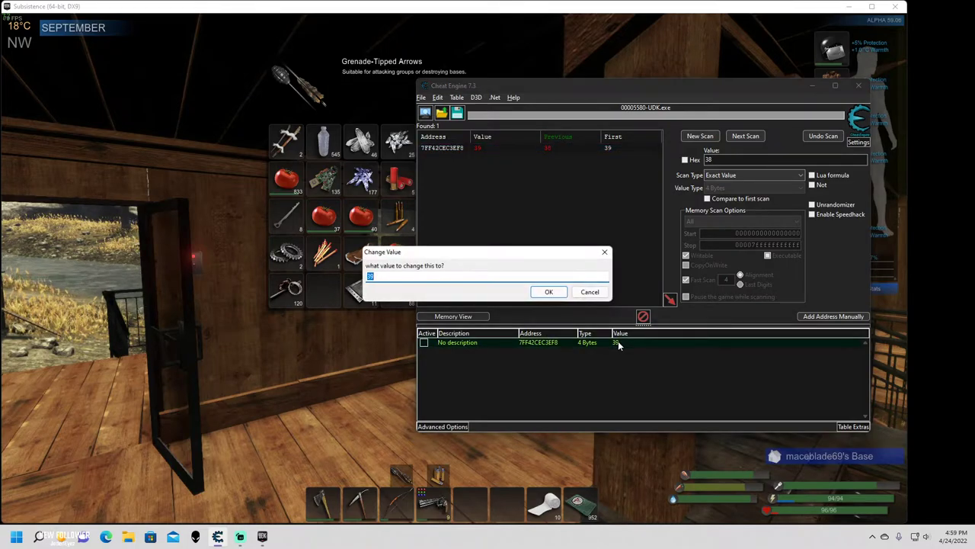
pyautogui.click(599, 296)
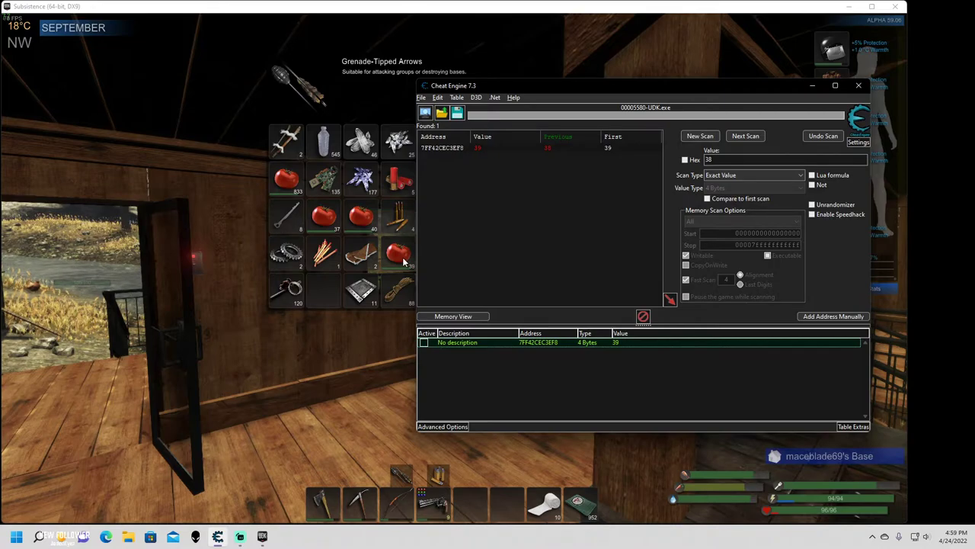
pyautogui.doubleClick(618, 343)
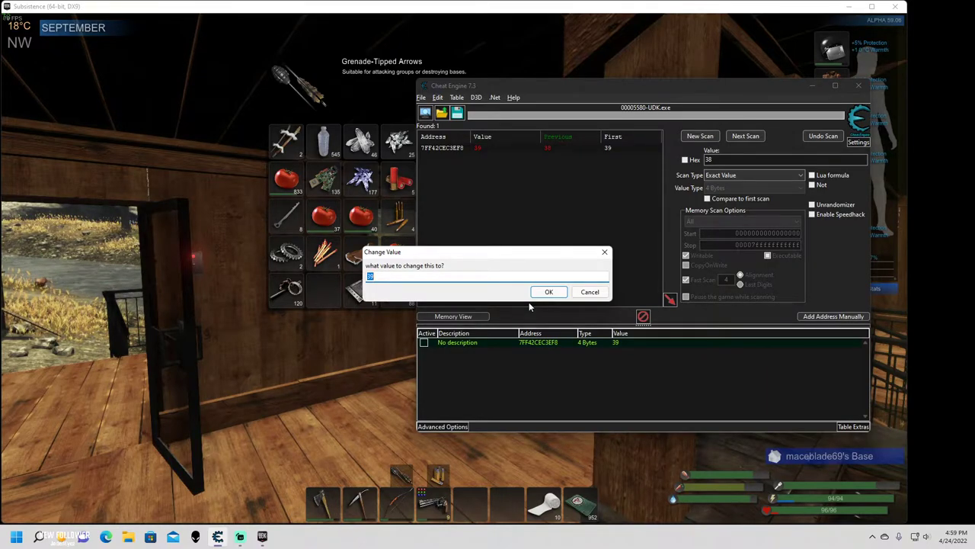
pyautogui.write('1004')
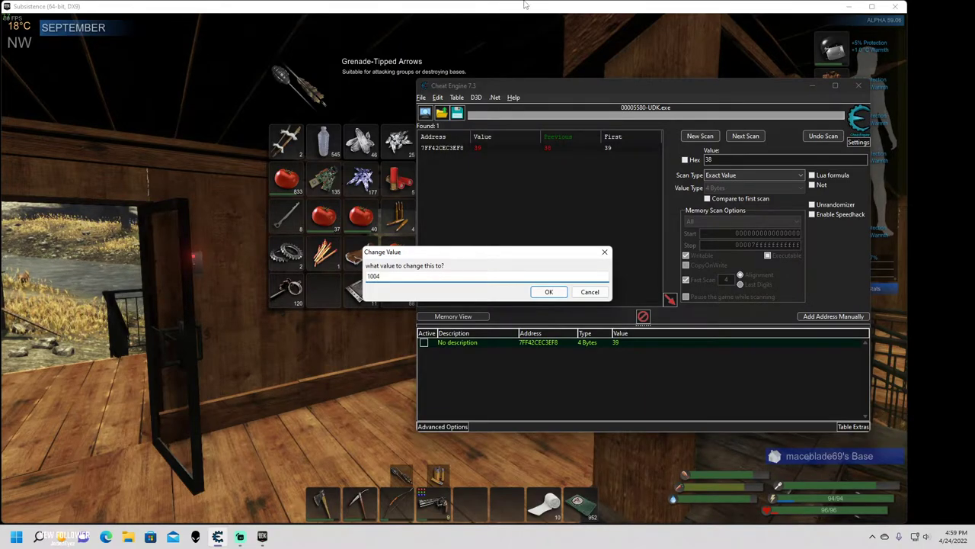
pyautogui.click(549, 293)
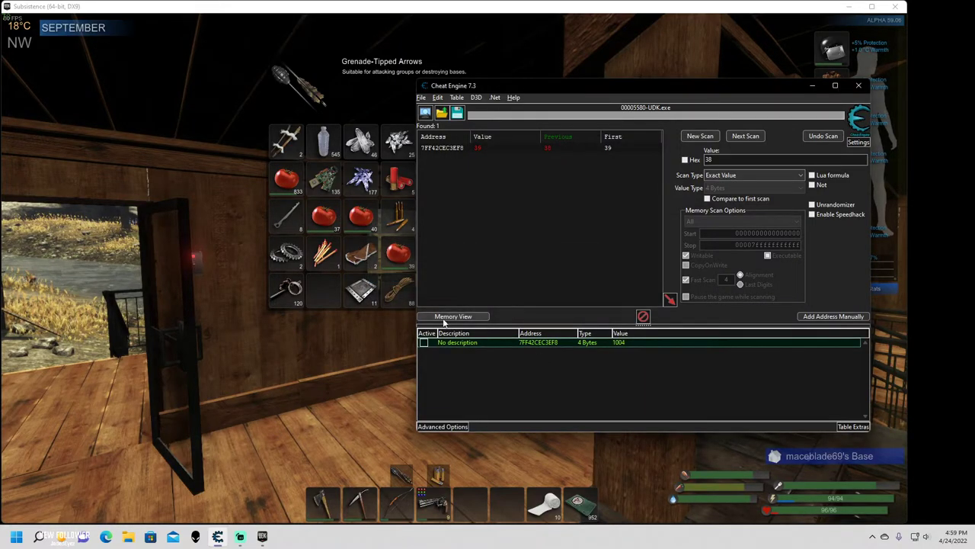
# Return to Subsistence and extract five seeds from the fourth-row tomato stack.
pyautogui.click(331, 289)
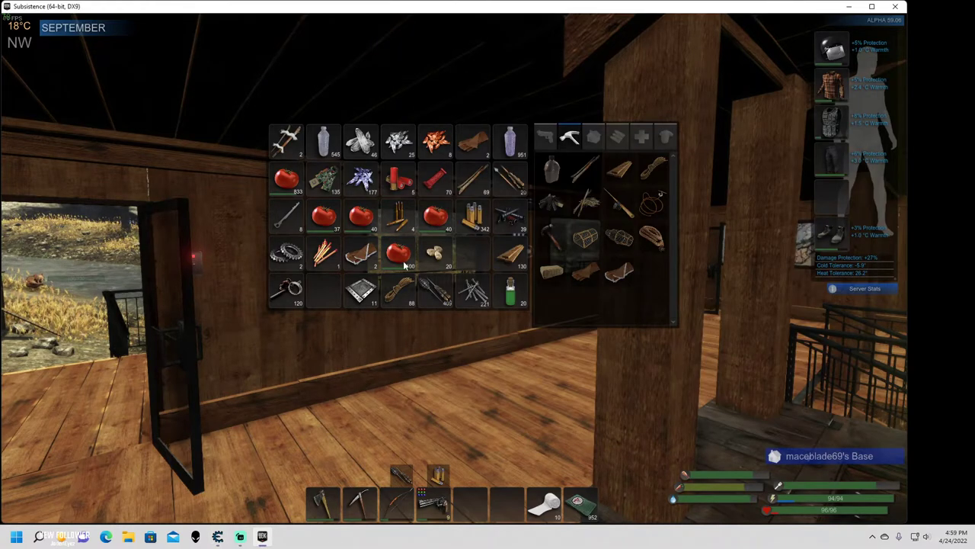
pyautogui.moveTo(407, 268)
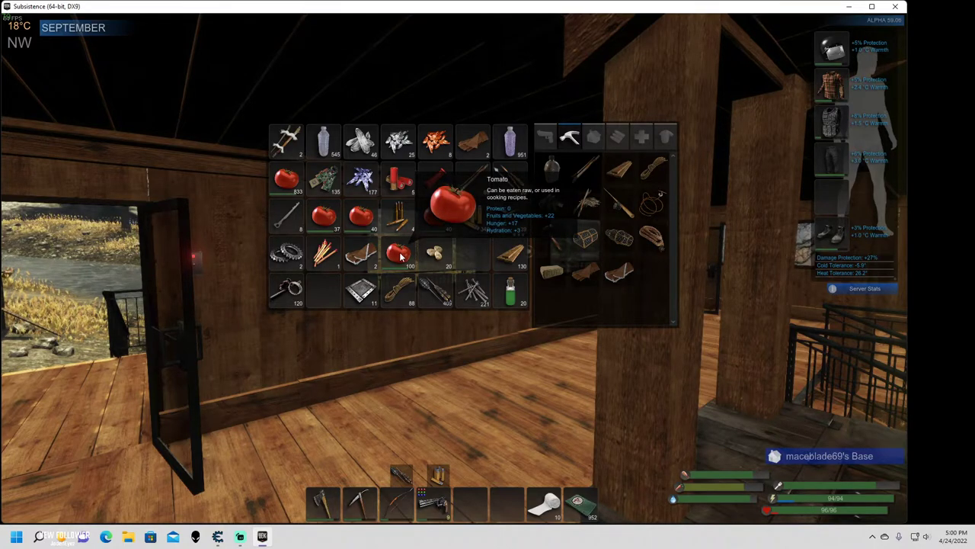
pyautogui.rightClick(402, 256)
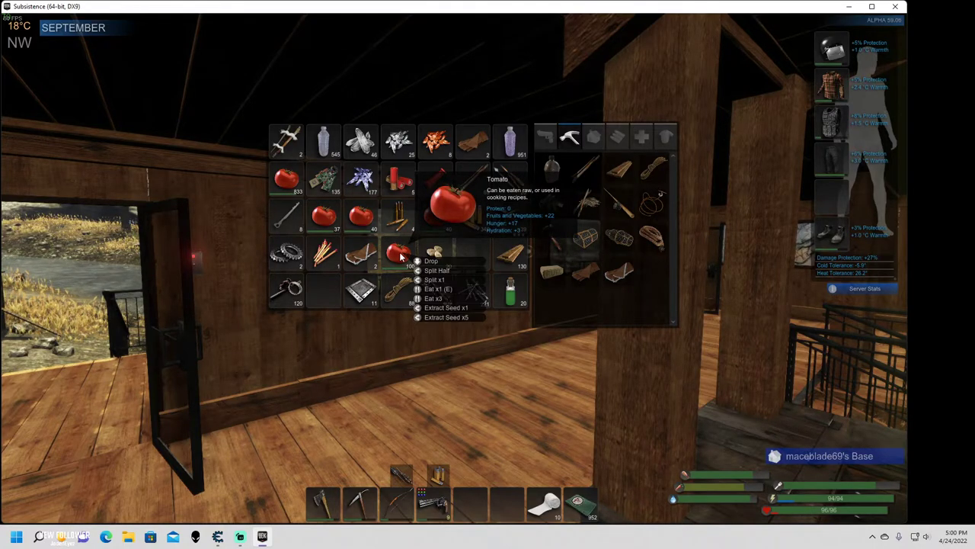
pyautogui.click(448, 315)
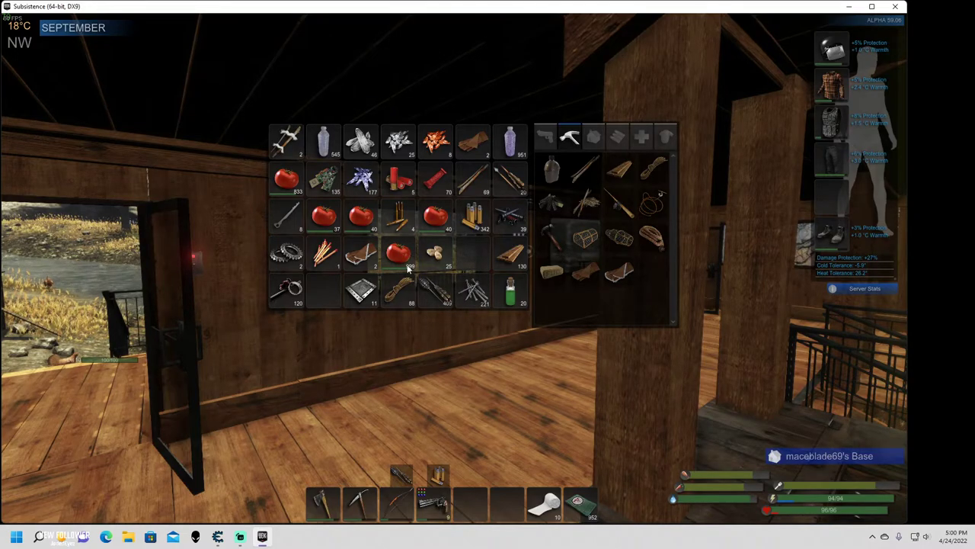
pyautogui.moveTo(408, 265)
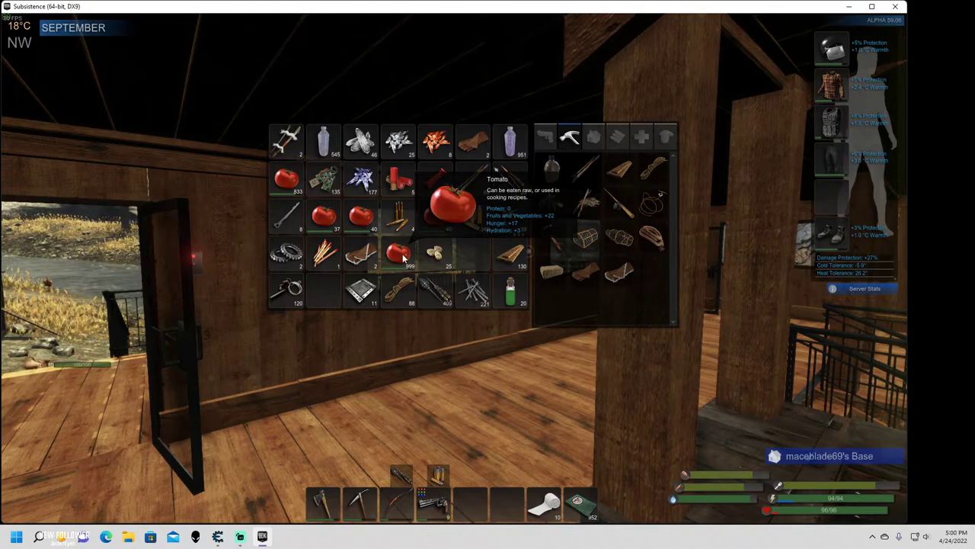
pyautogui.moveTo(402, 253)
pyautogui.mouseDown()
pyautogui.moveTo(474, 259)
pyautogui.moveTo(393, 259)
pyautogui.mouseUp()
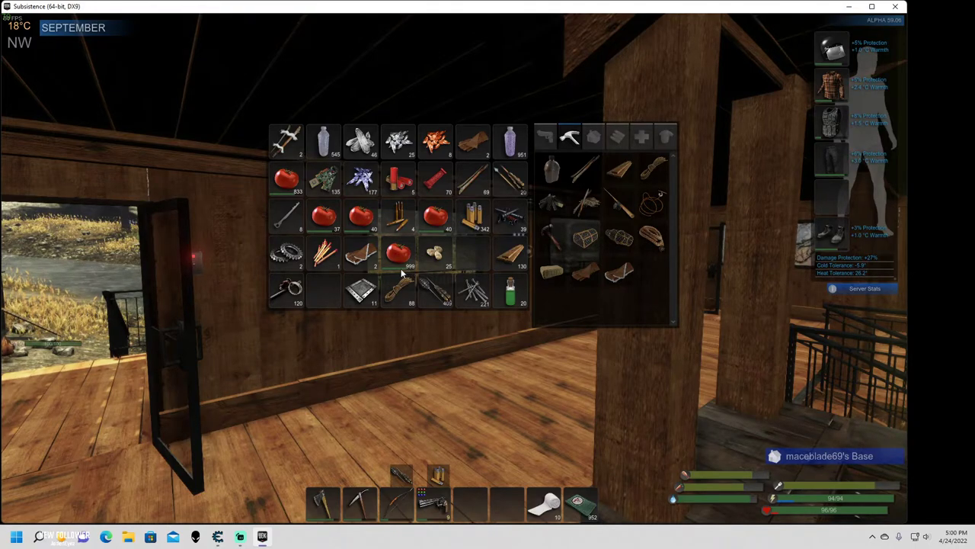
pyautogui.moveTo(406, 267)
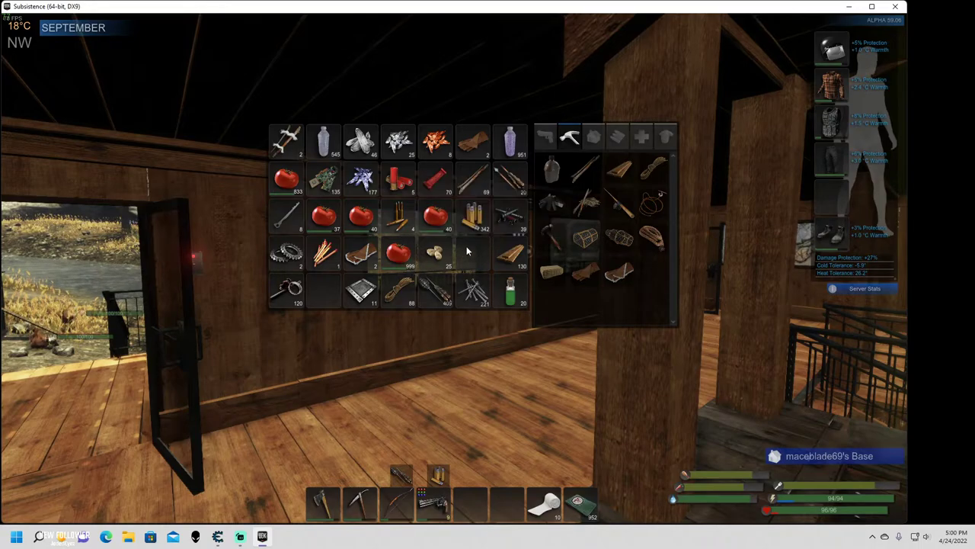
# Switch to Cheat Engine, start a new scan and set it to Value between with the Float value type.
pyautogui.hotkey('alt', 'Tab')
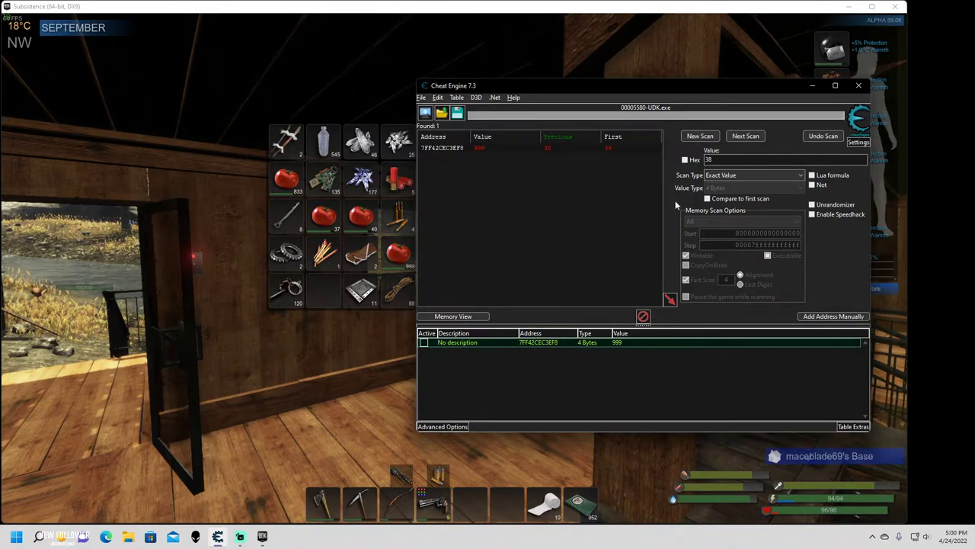
pyautogui.click(710, 139)
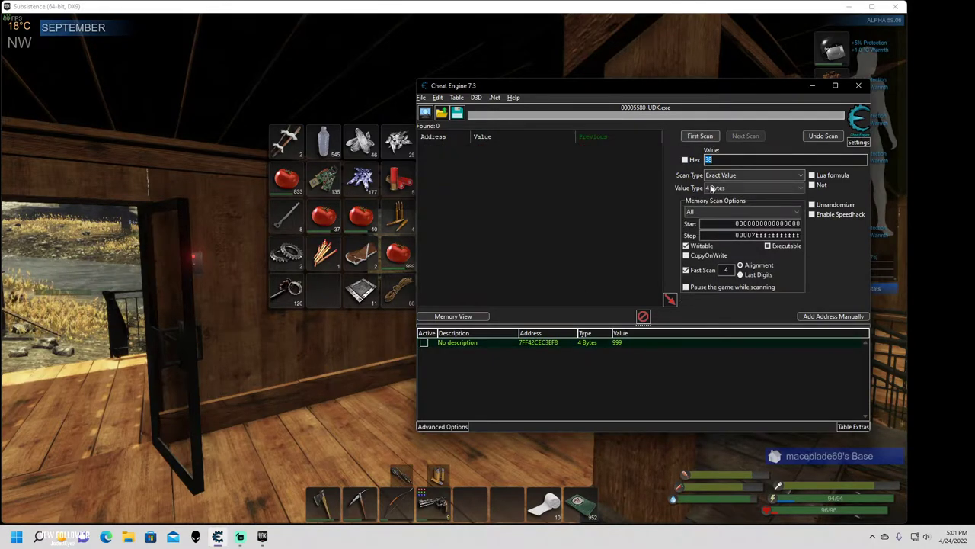
pyautogui.click(722, 177)
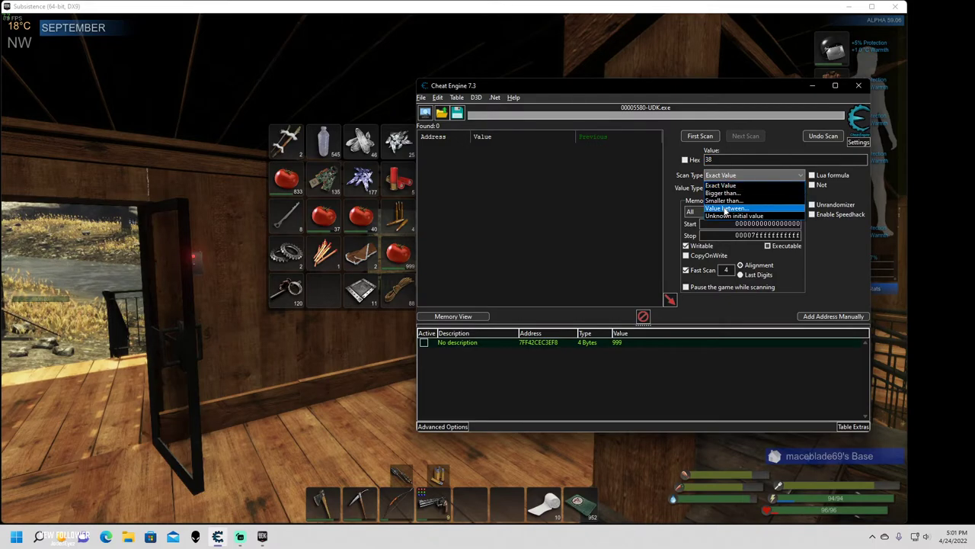
pyautogui.click(726, 208)
pyautogui.click(723, 188)
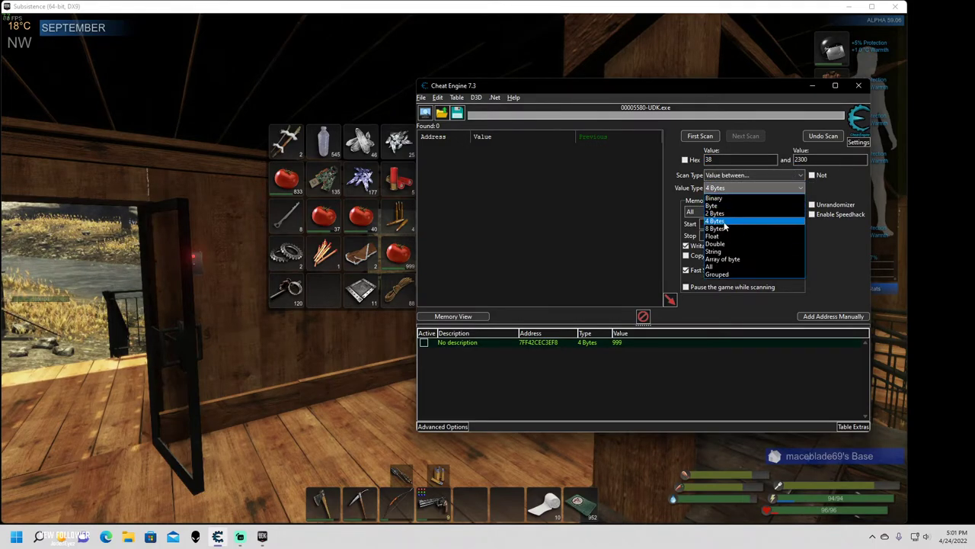
pyautogui.click(723, 235)
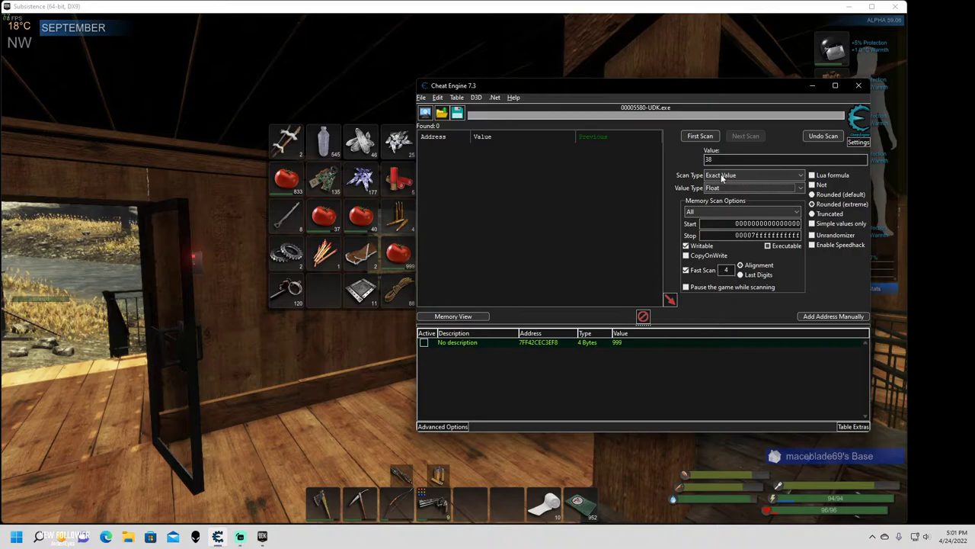
pyautogui.click(721, 177)
pyautogui.click(723, 185)
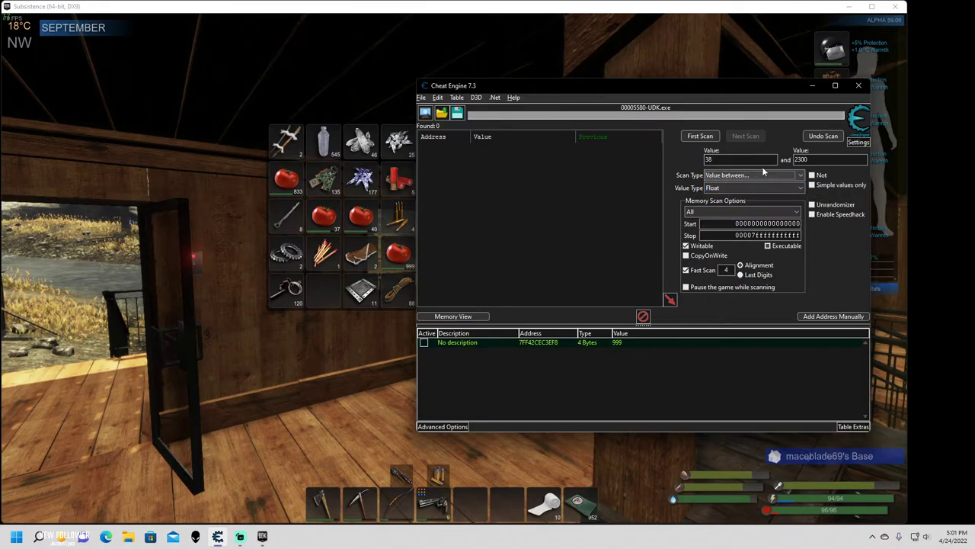
# Run a first scan for float values between 50 and 70.
pyautogui.hotkey('shift', 'Tab')
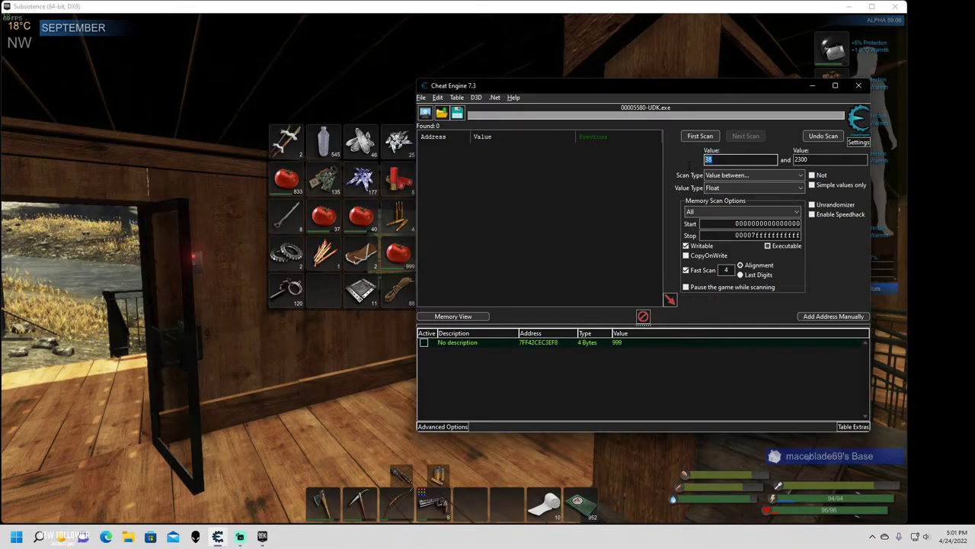
pyautogui.write('50')
pyautogui.press('Tab')
pyautogui.write('75')
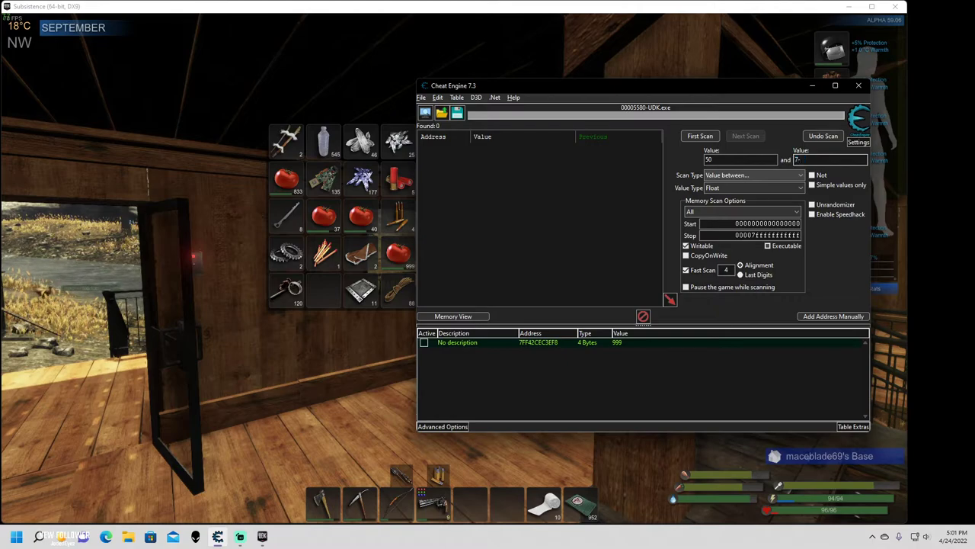
pyautogui.click(694, 134)
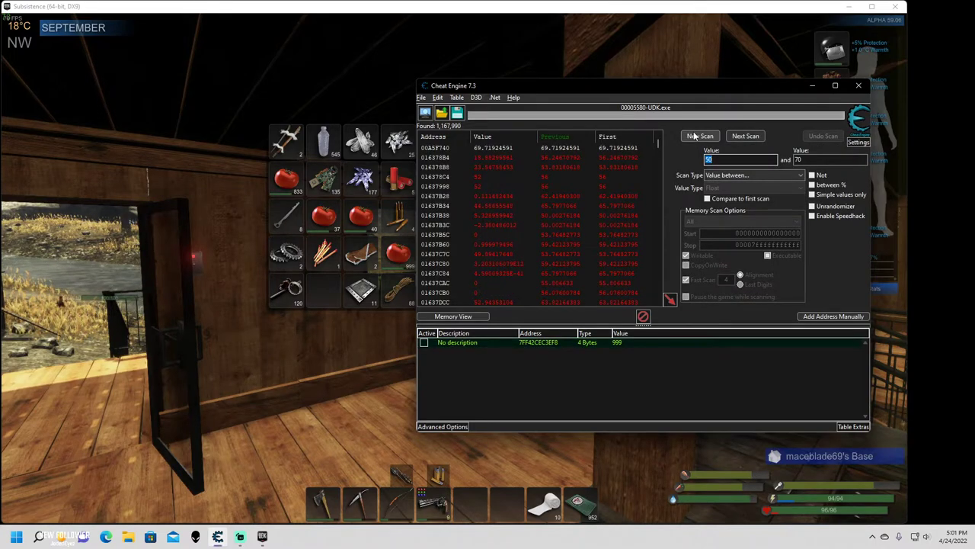
# Narrow the 50 to 70 results with repeated Decreased value scans and look through the remaining addresses.
pyautogui.click(722, 176)
pyautogui.click(734, 231)
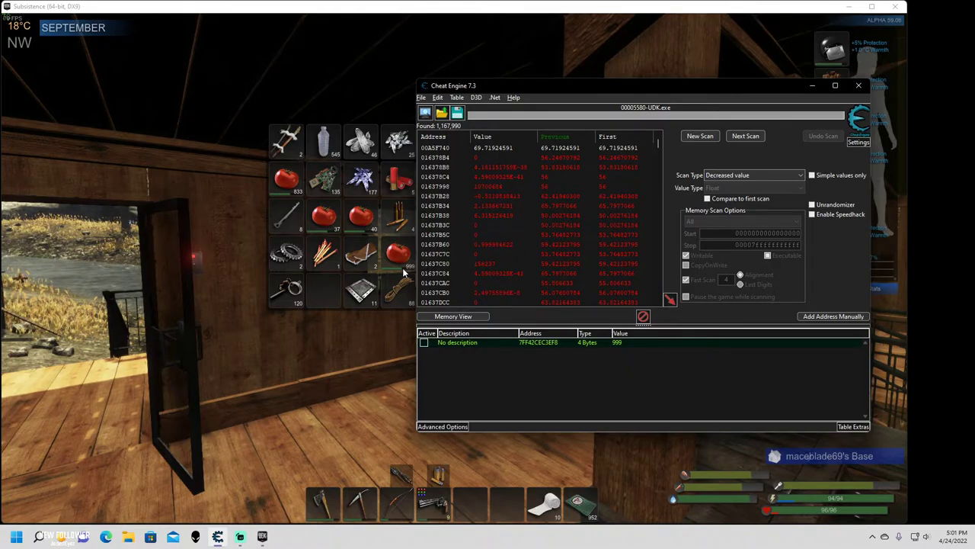
pyautogui.click(747, 138)
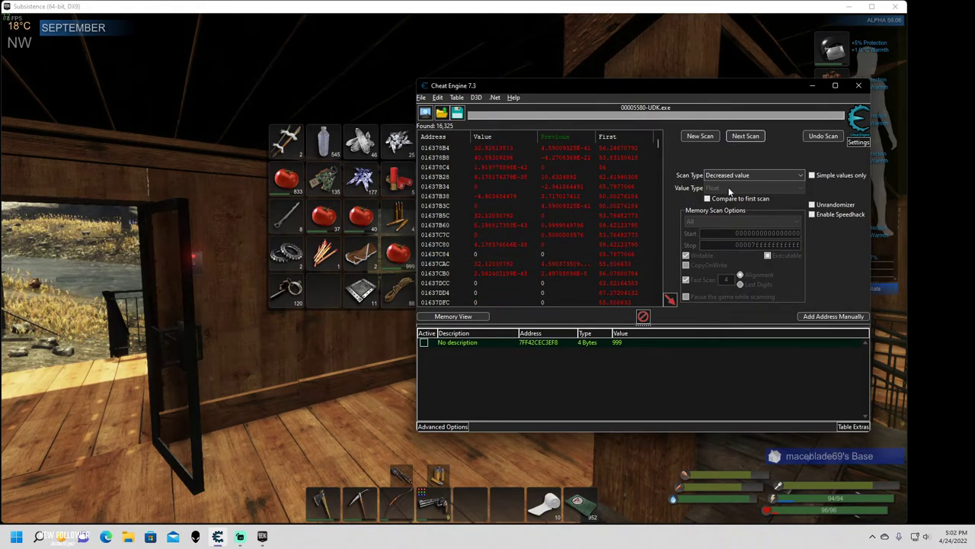
pyautogui.click(745, 138)
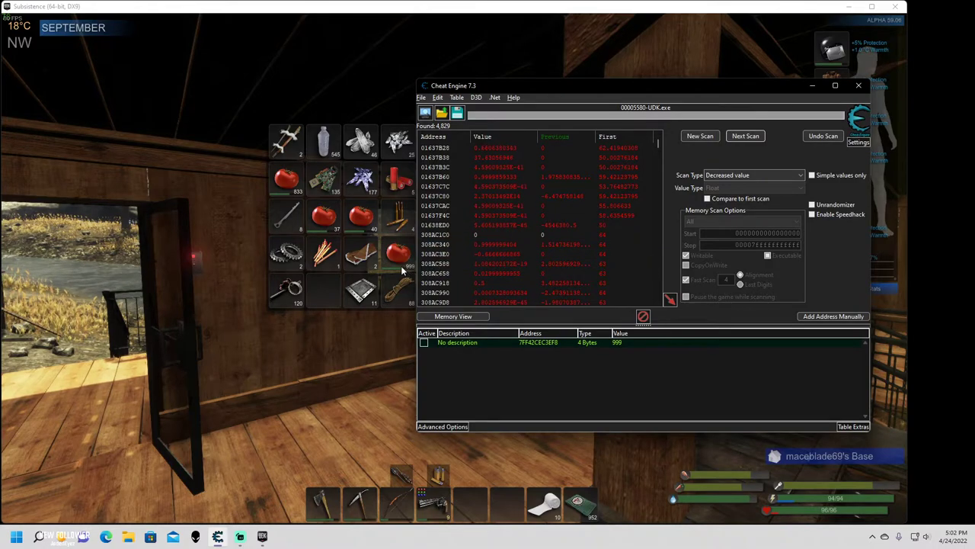
pyautogui.click(743, 138)
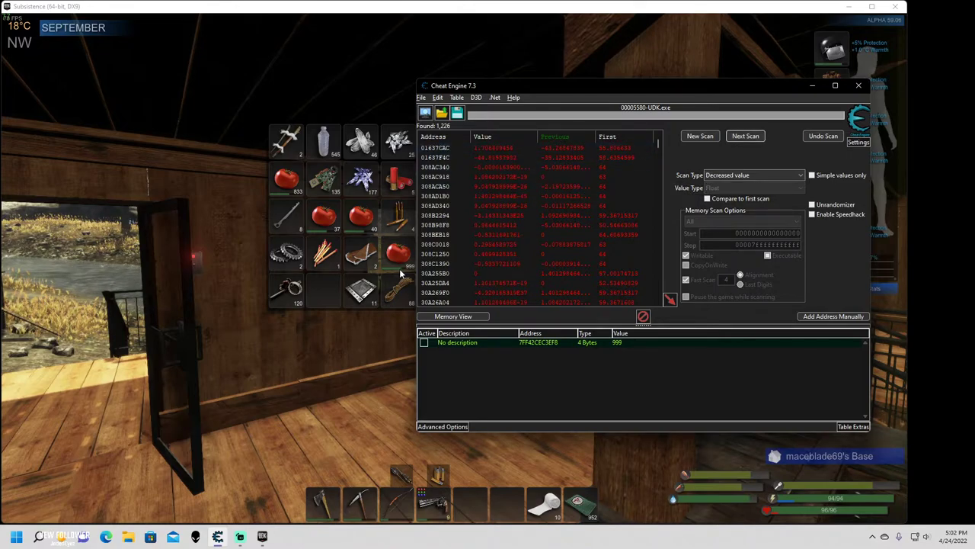
pyautogui.click(757, 138)
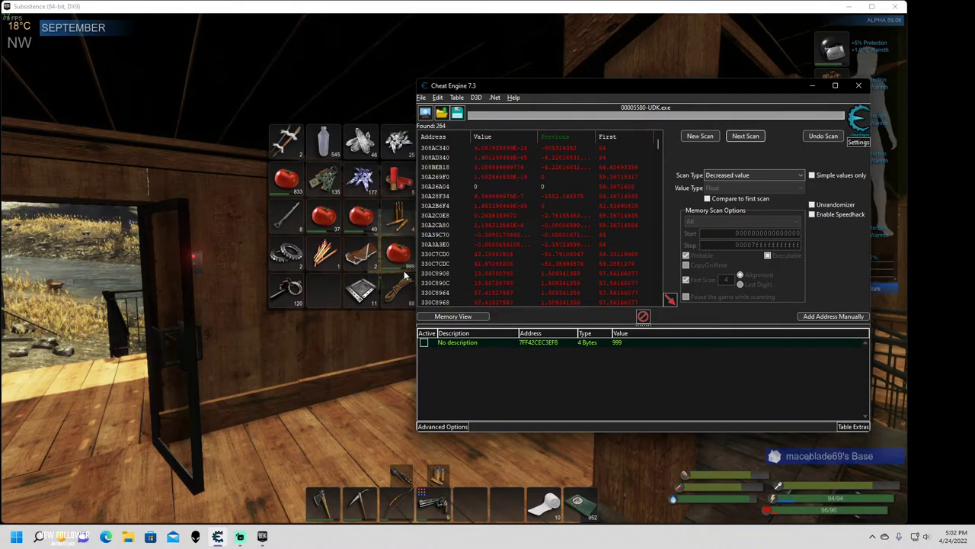
pyautogui.click(745, 138)
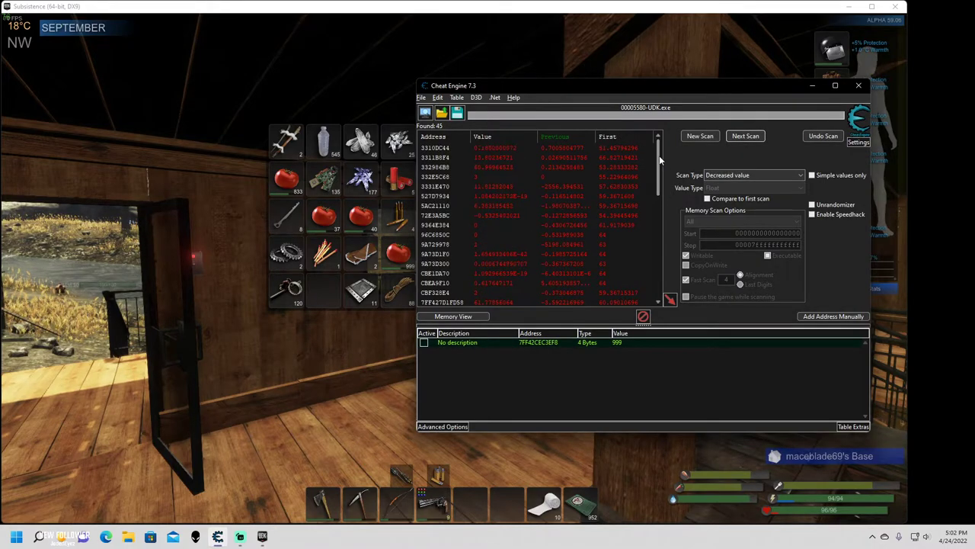
pyautogui.scroll(-3, 659, 186)
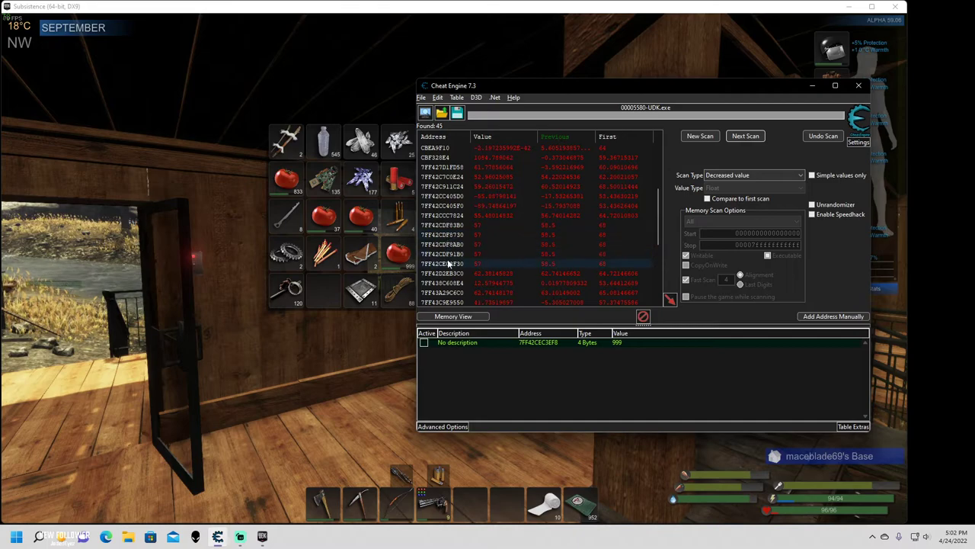
pyautogui.click(448, 227)
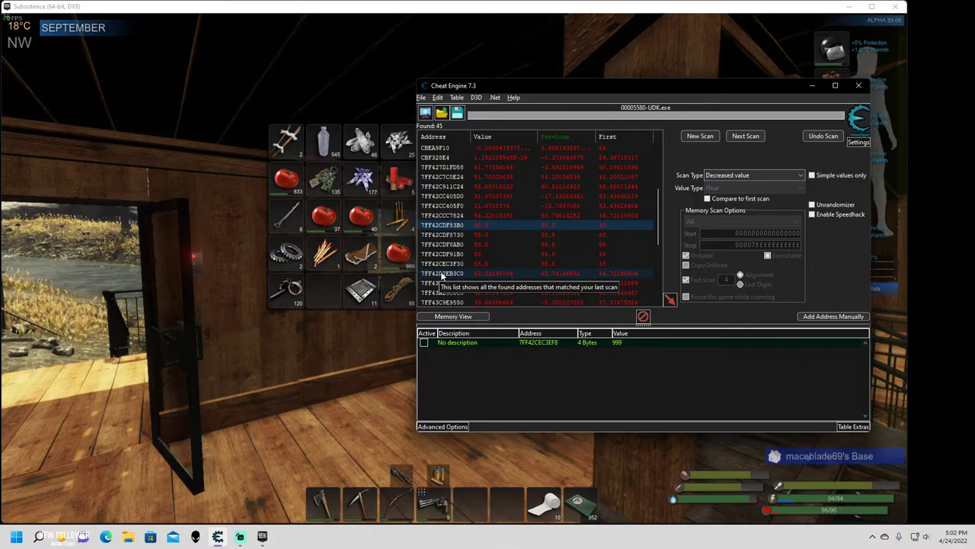
pyautogui.scroll(-3, 457, 271)
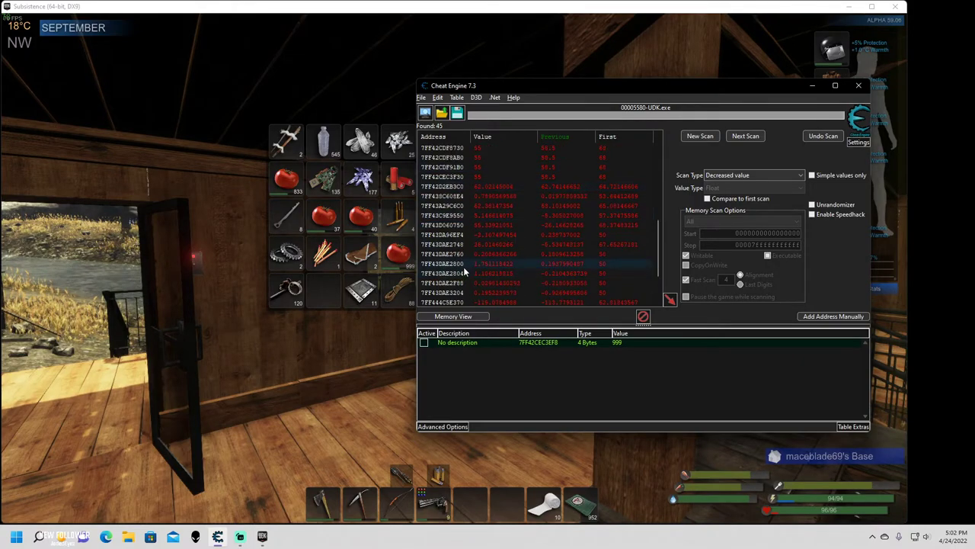
pyautogui.scroll(-2, 463, 267)
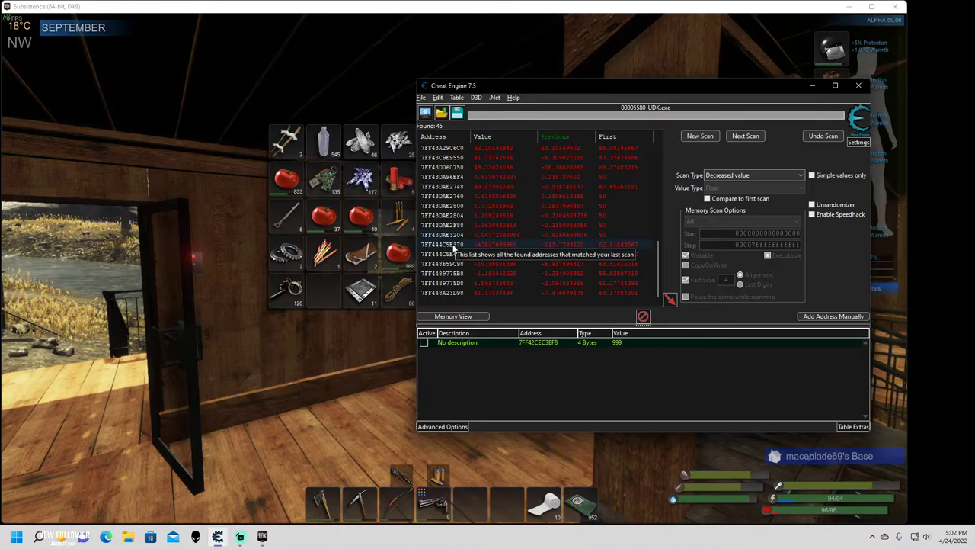
pyautogui.scroll(4, 455, 248)
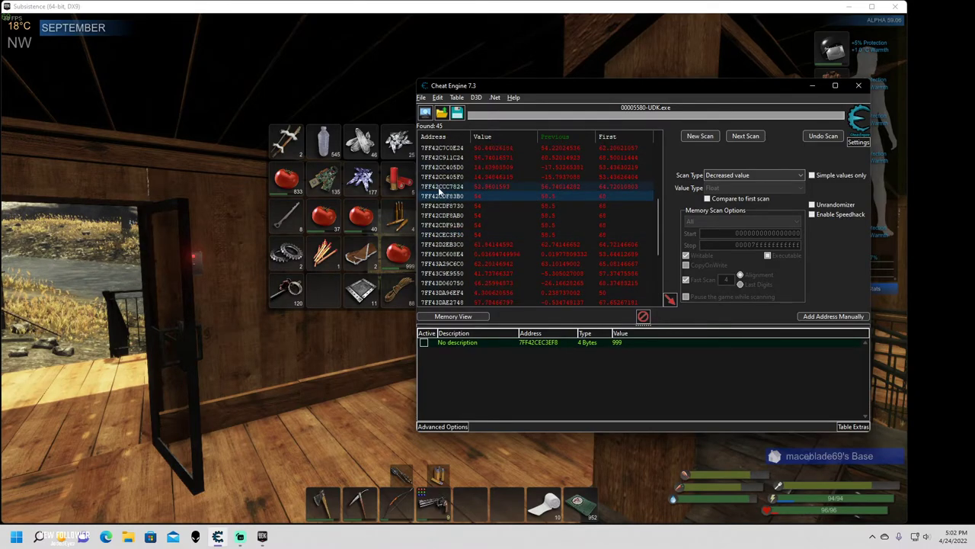
# Start a new Value between scan for float values from 40 to 60.
pyautogui.click(699, 136)
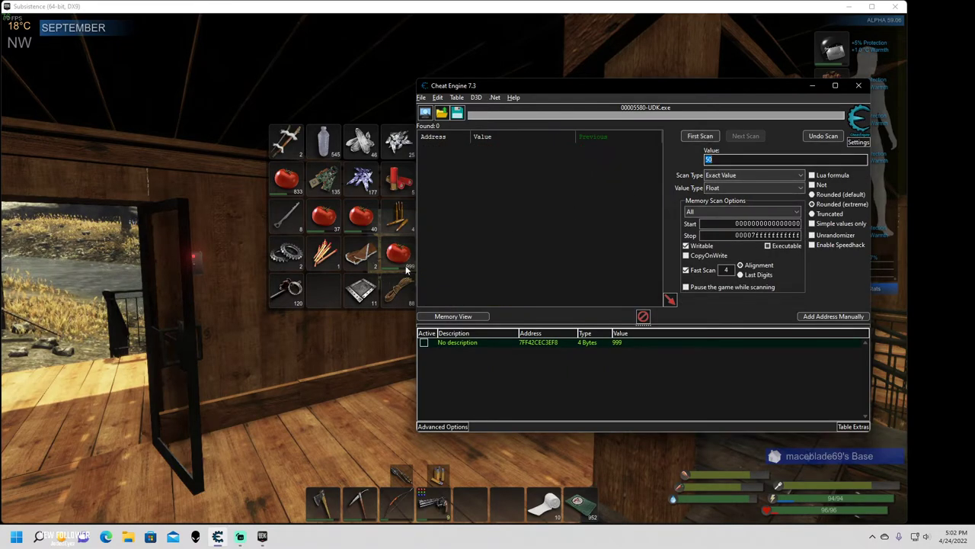
pyautogui.click(751, 176)
pyautogui.click(720, 184)
pyautogui.click(717, 188)
pyautogui.click(717, 188)
pyautogui.click(722, 175)
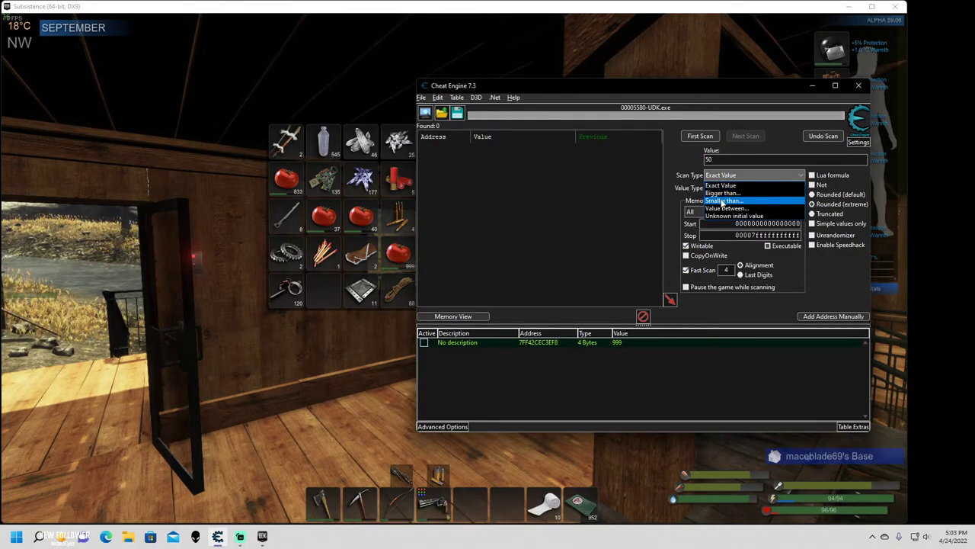
pyautogui.click(723, 209)
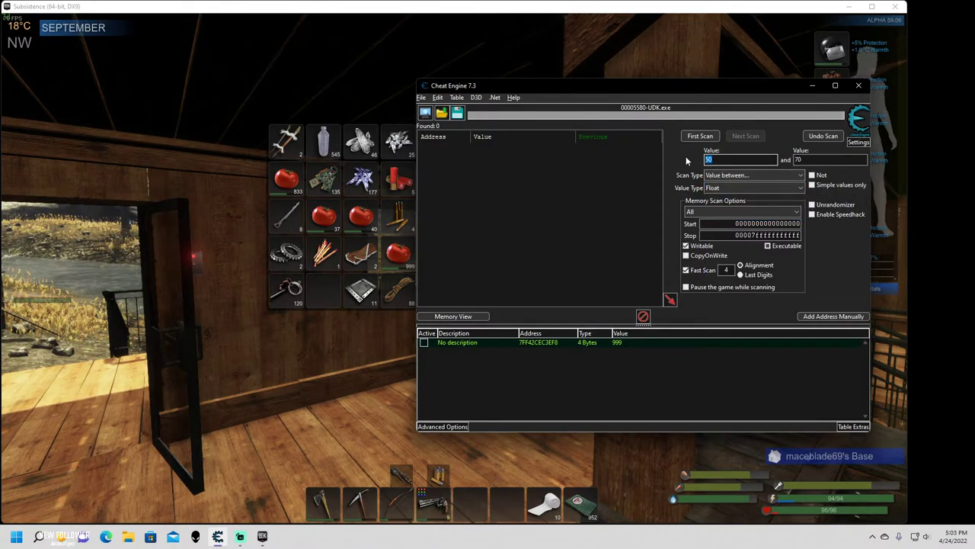
pyautogui.write('40')
pyautogui.press('Tab')
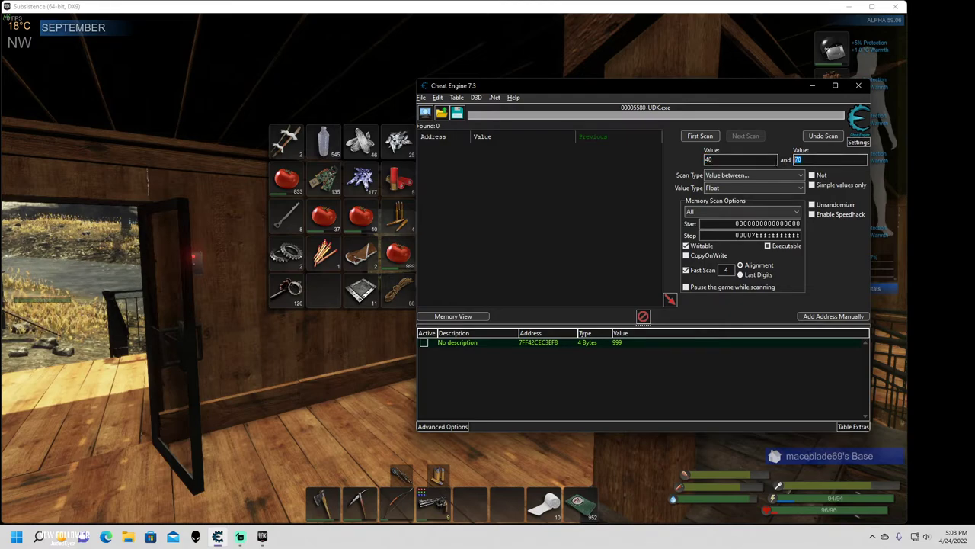
pyautogui.write('60')
pyautogui.click(709, 136)
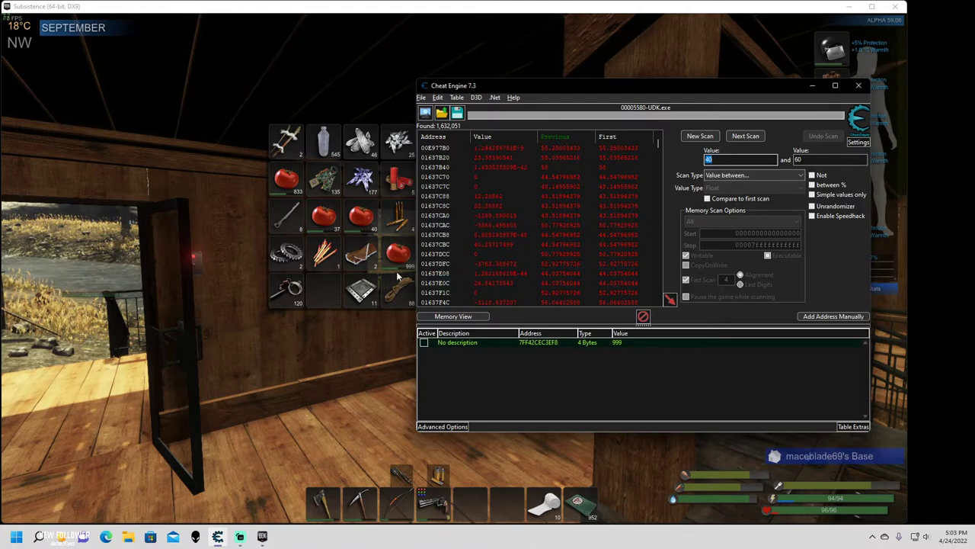
# Filter the results three more times with the same 40 to 60 range.
pyautogui.click(746, 136)
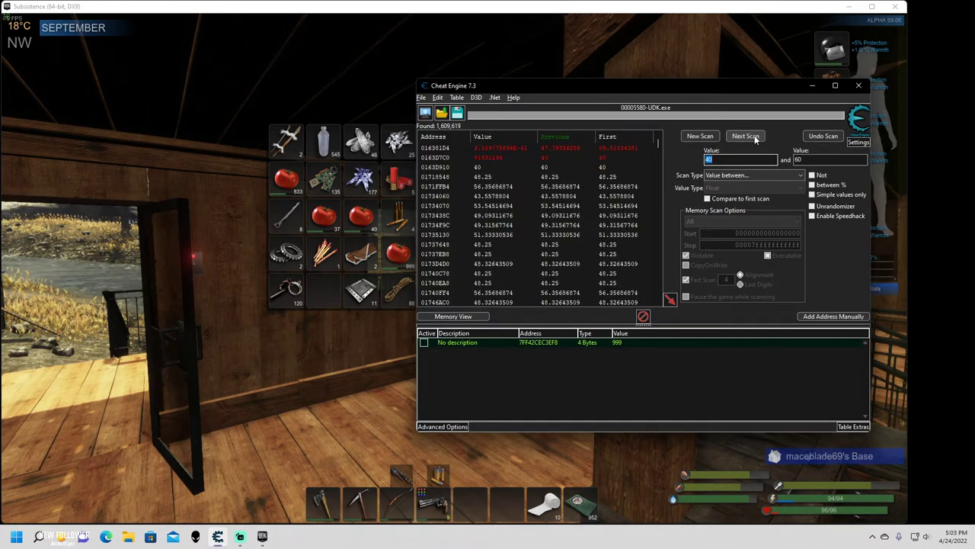
pyautogui.click(746, 137)
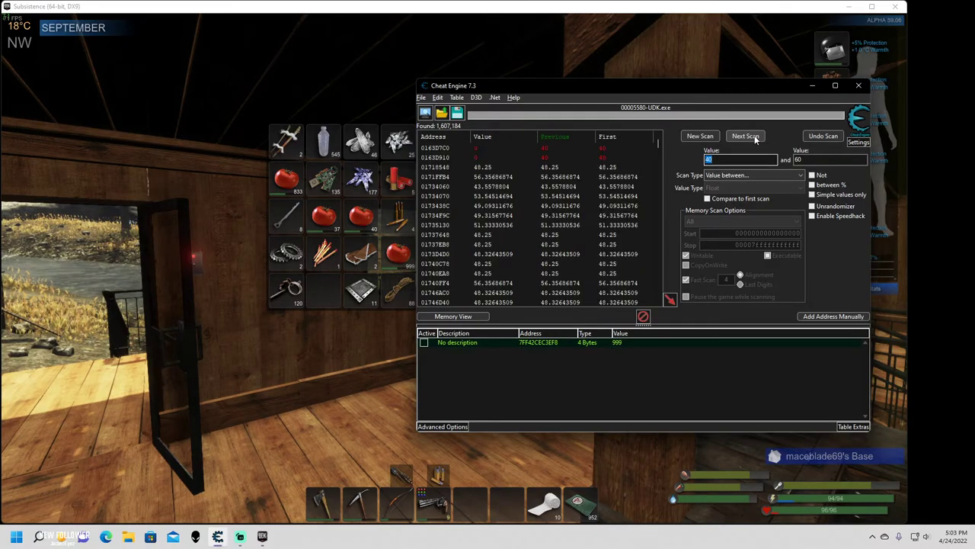
pyautogui.click(754, 135)
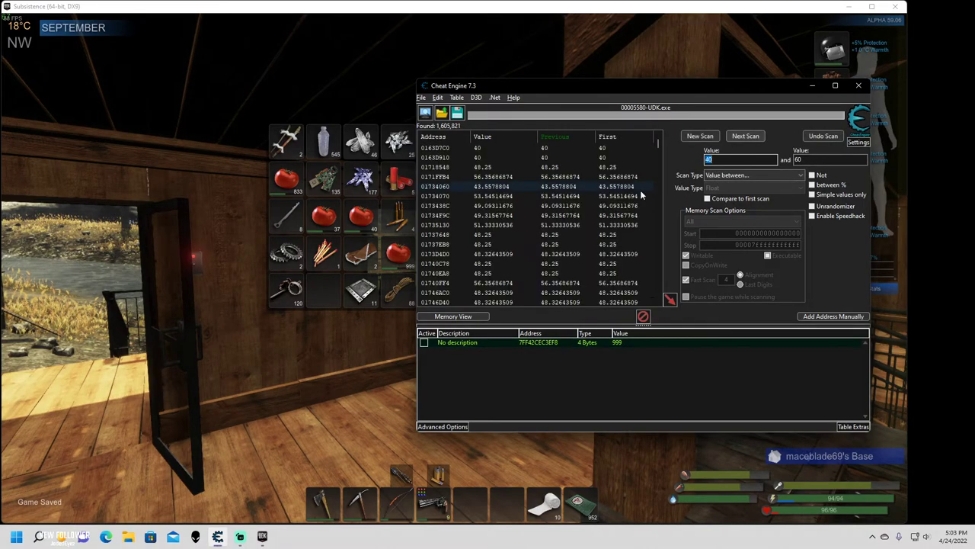
pyautogui.scroll(5, 617, 190)
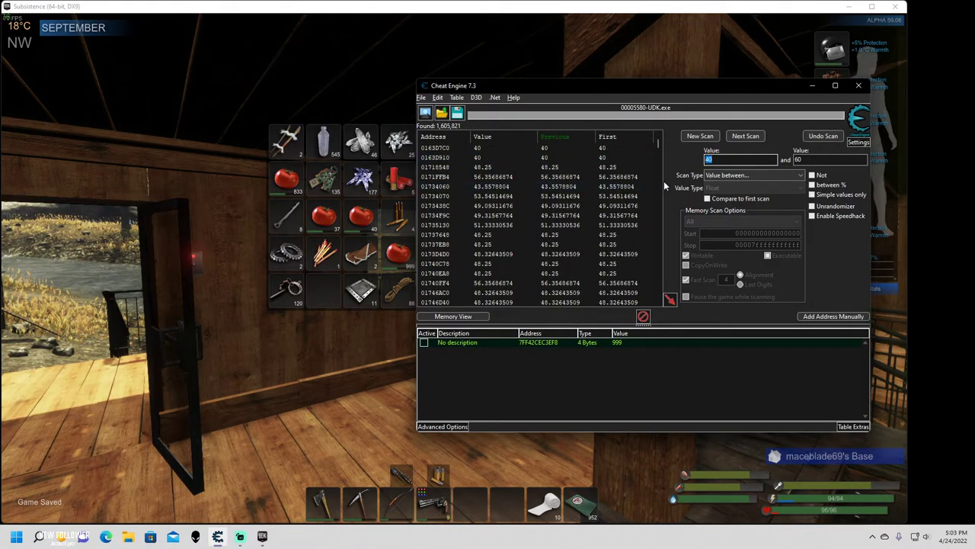
# Lower the range's upper limit to 50 and rescan the results for values between 40 and 50.
pyautogui.click(798, 159)
pyautogui.press('BackSpace')
pyautogui.write('5')
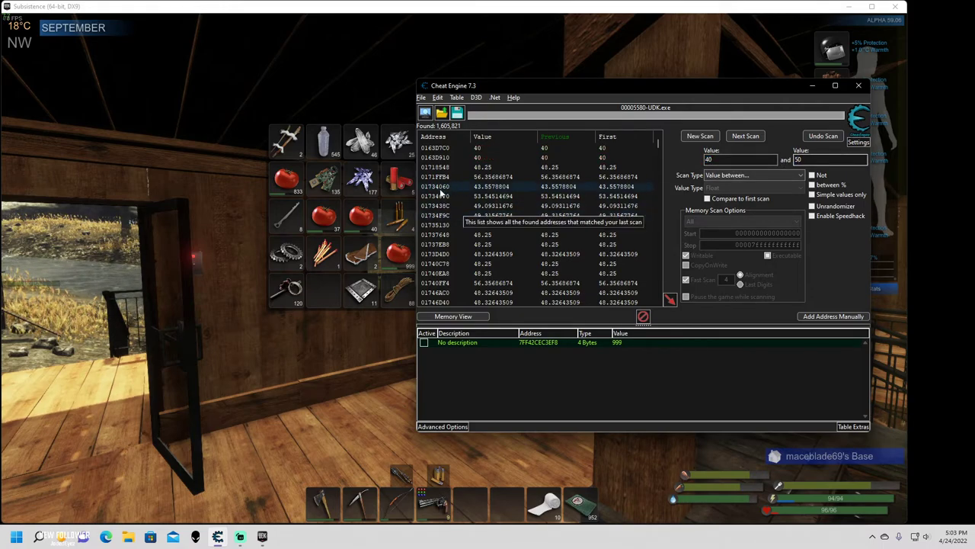
pyautogui.click(738, 135)
pyautogui.click(737, 135)
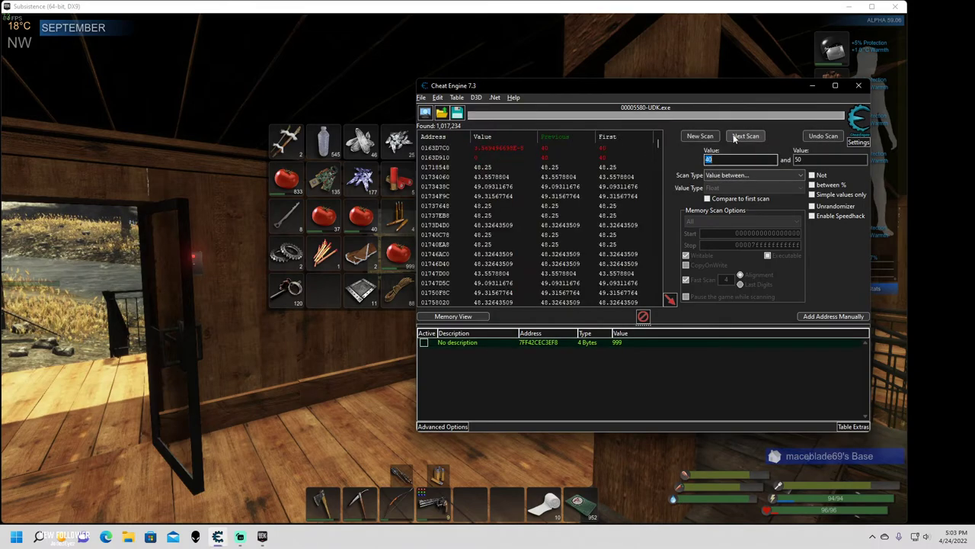
# Filter the results by Decreased value and look through the remaining addresses.
pyautogui.click(738, 175)
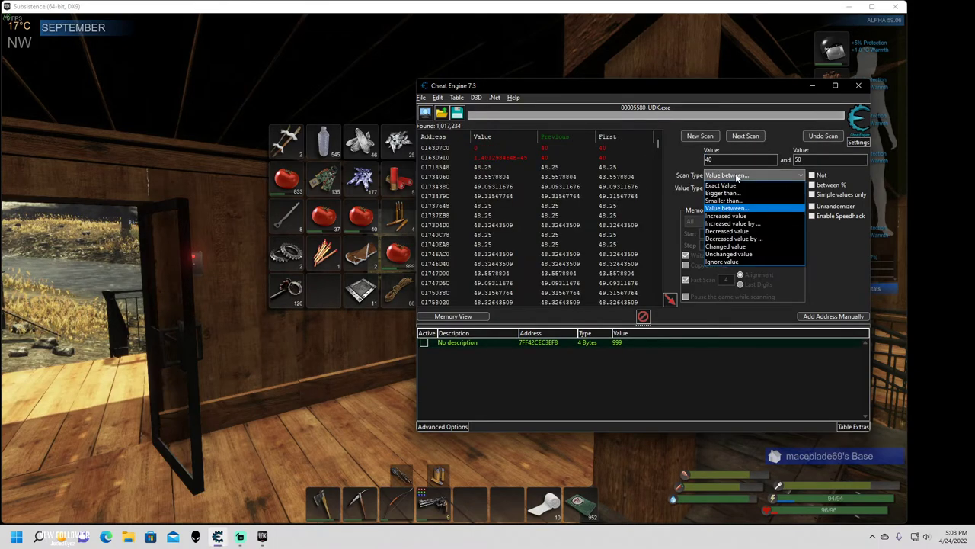
pyautogui.click(733, 232)
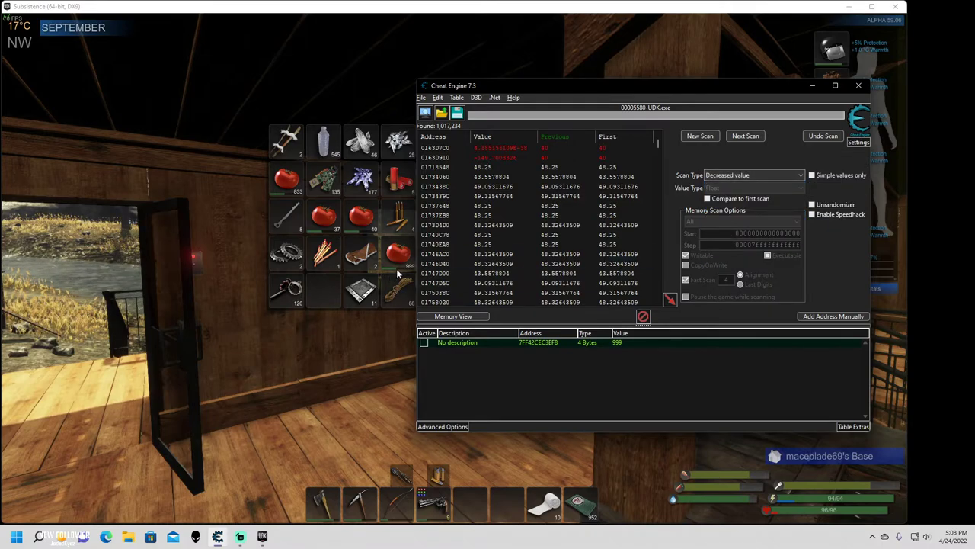
pyautogui.click(746, 137)
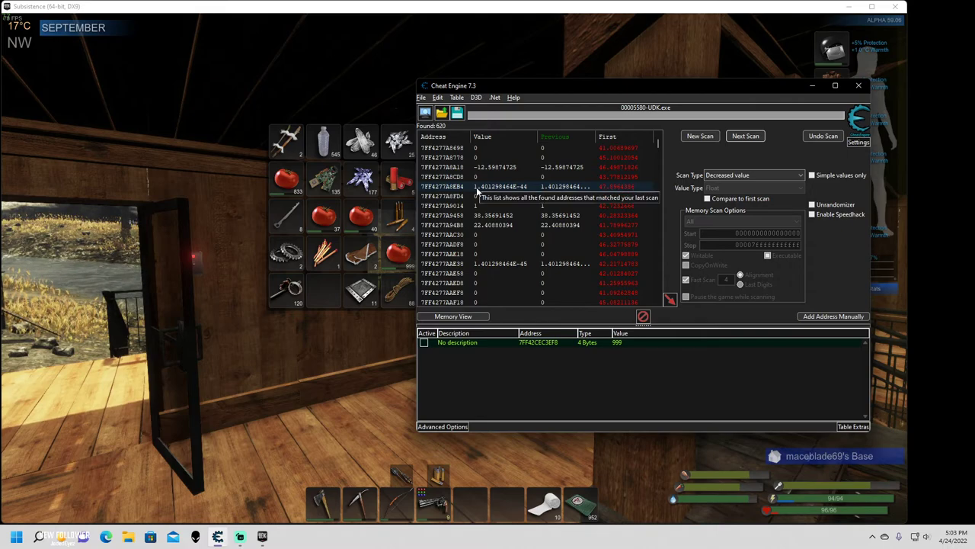
pyautogui.scroll(-5, 478, 198)
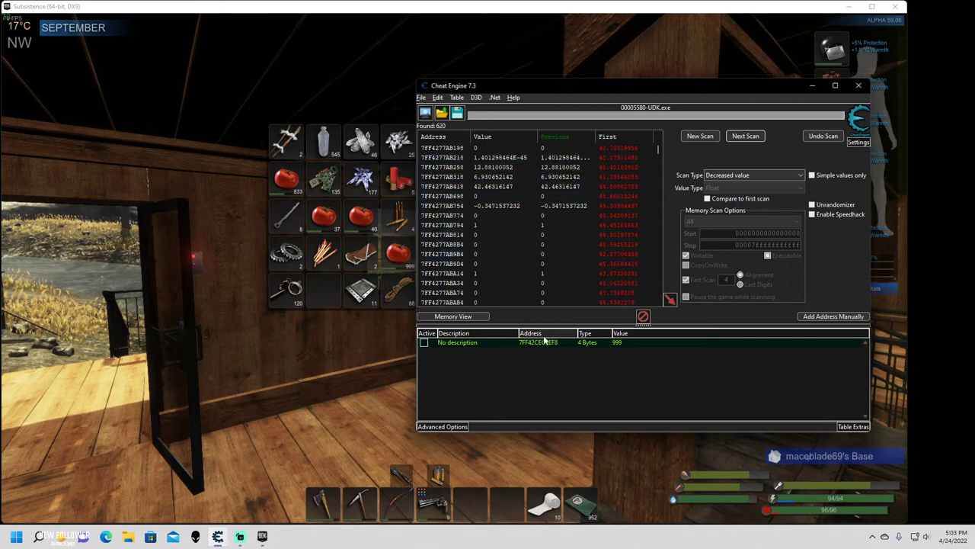
# Find address 7FF42CEC3F30, close to the tomato stack's quantity address, in the scan results and add it to the address list.
pyautogui.scroll(-5, 462, 217)
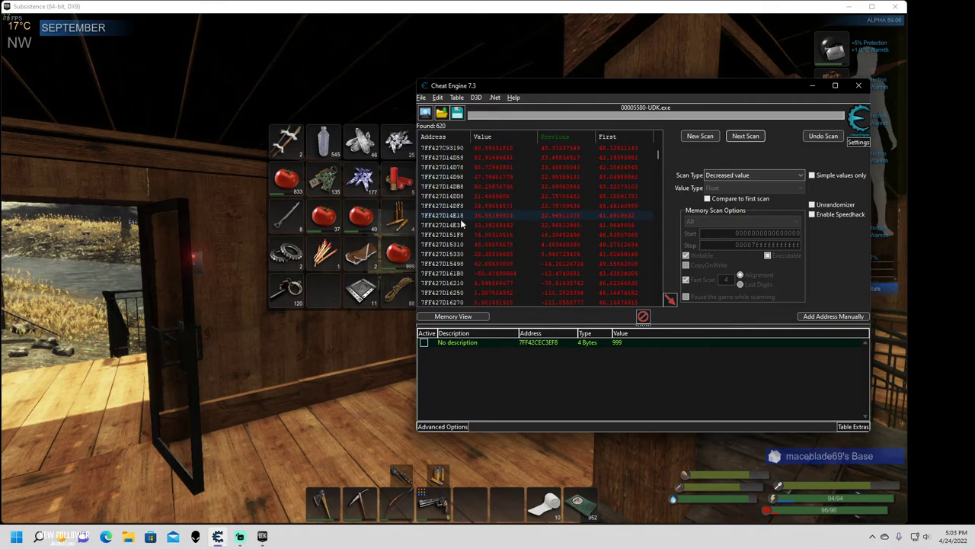
pyautogui.scroll(2, 460, 218)
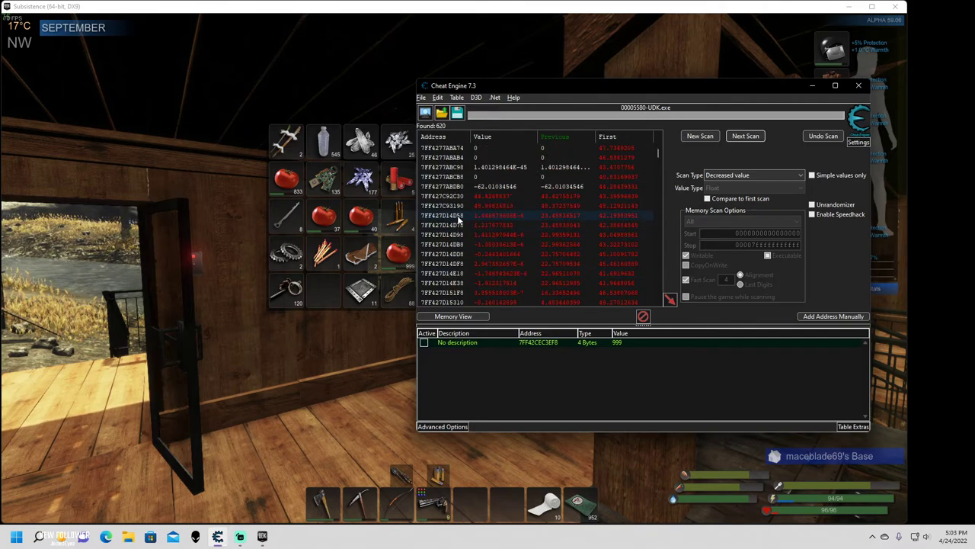
pyautogui.click(455, 199)
pyautogui.scroll(-10, 455, 199)
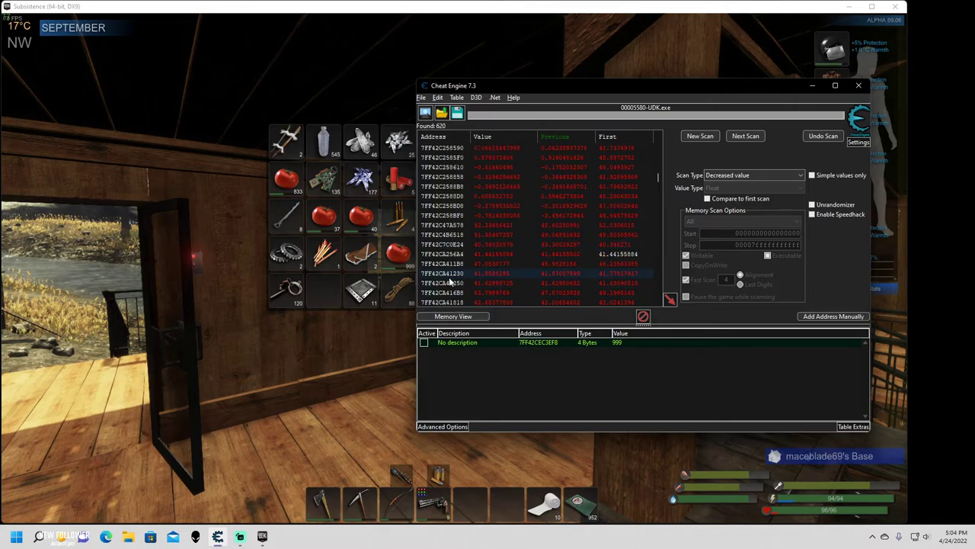
pyautogui.scroll(-5, 450, 292)
pyautogui.scroll(-5, 451, 292)
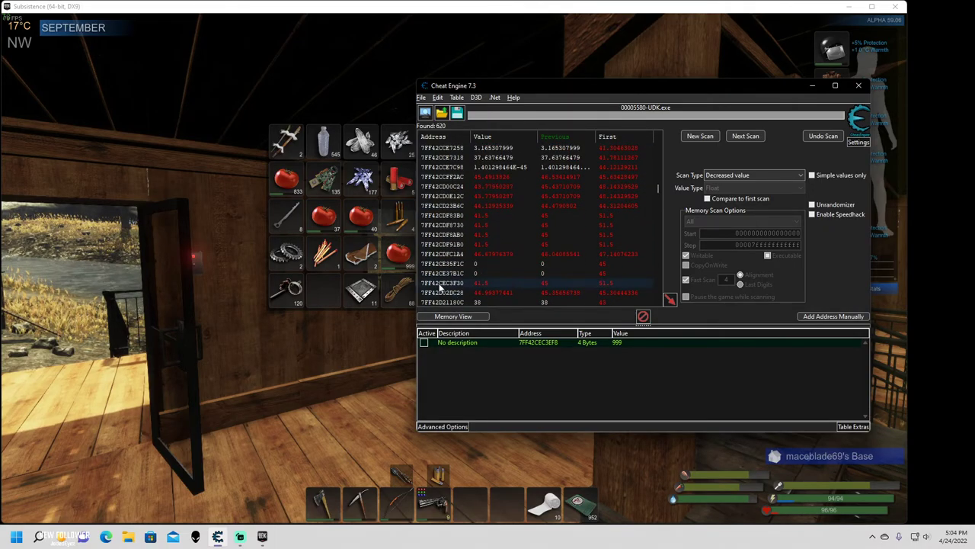
pyautogui.click(452, 272)
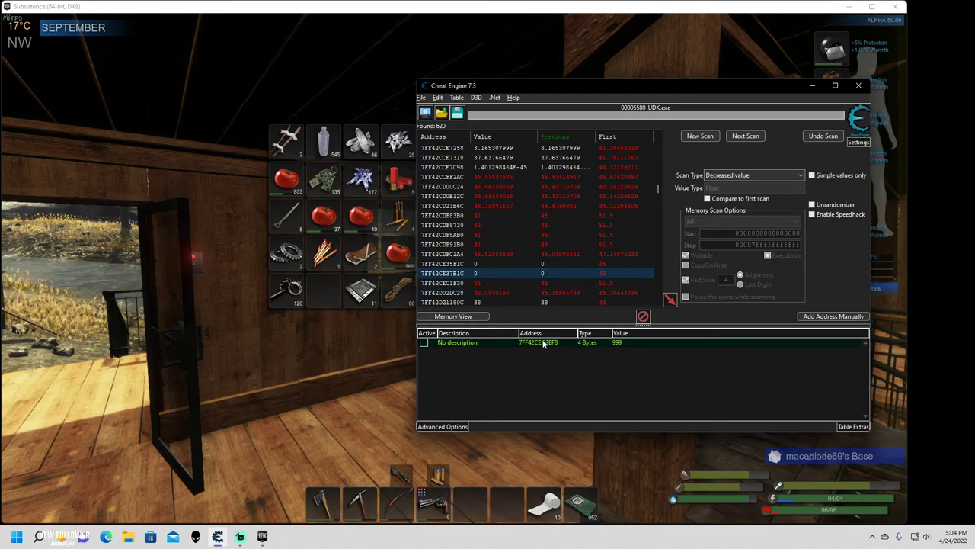
pyautogui.click(448, 283)
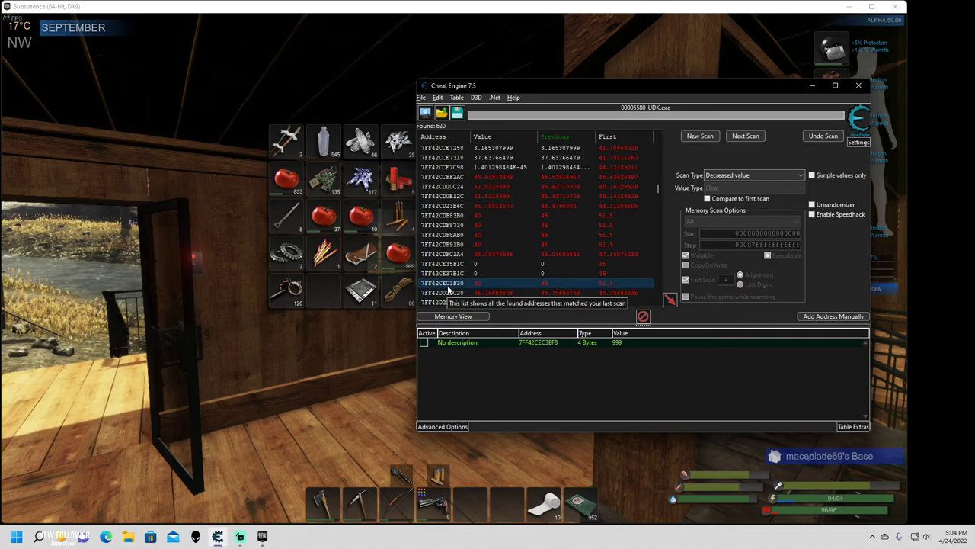
pyautogui.doubleClick(483, 286)
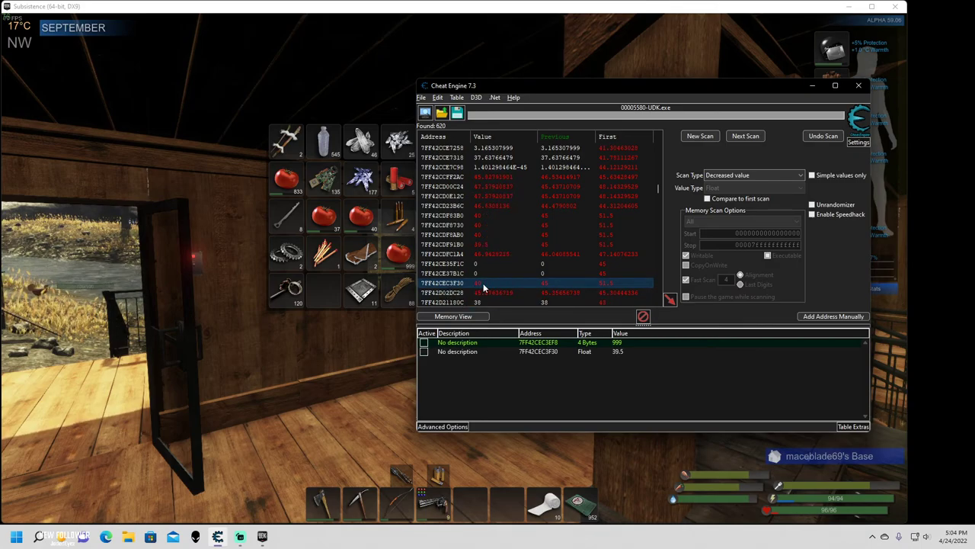
# Set the value of the float entry 7FF42CEC3F30 to 100.
pyautogui.doubleClick(620, 355)
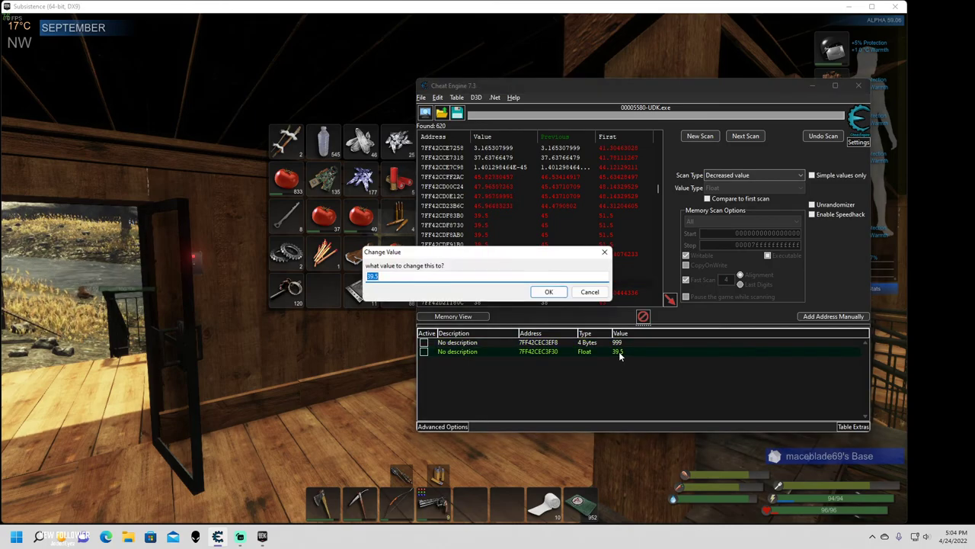
pyautogui.write('100')
pyautogui.click(548, 292)
# Inspect the 999 tomato stack in the Subsistence inventory and freeze the float entry 7FF42CEC3F30 in Cheat Engine.
pyautogui.click(330, 285)
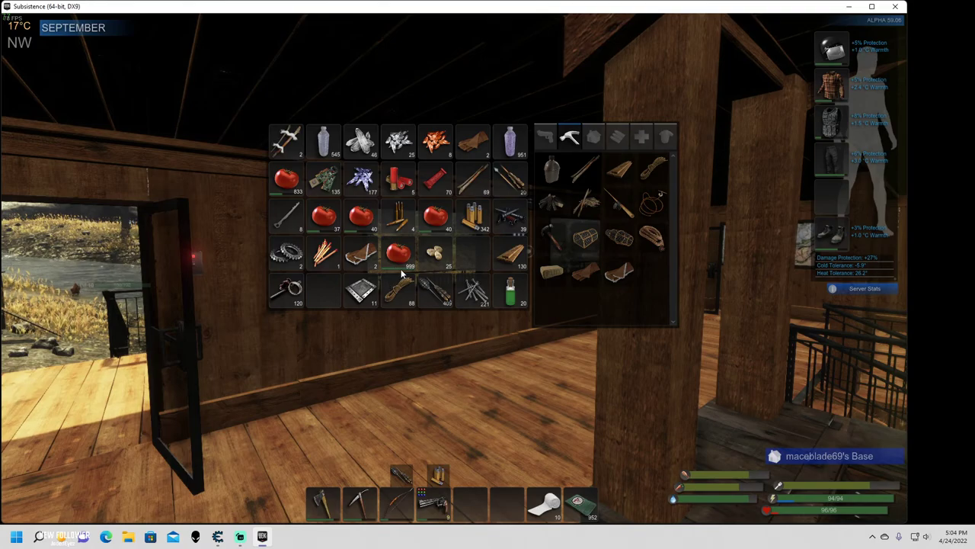
pyautogui.moveTo(402, 273)
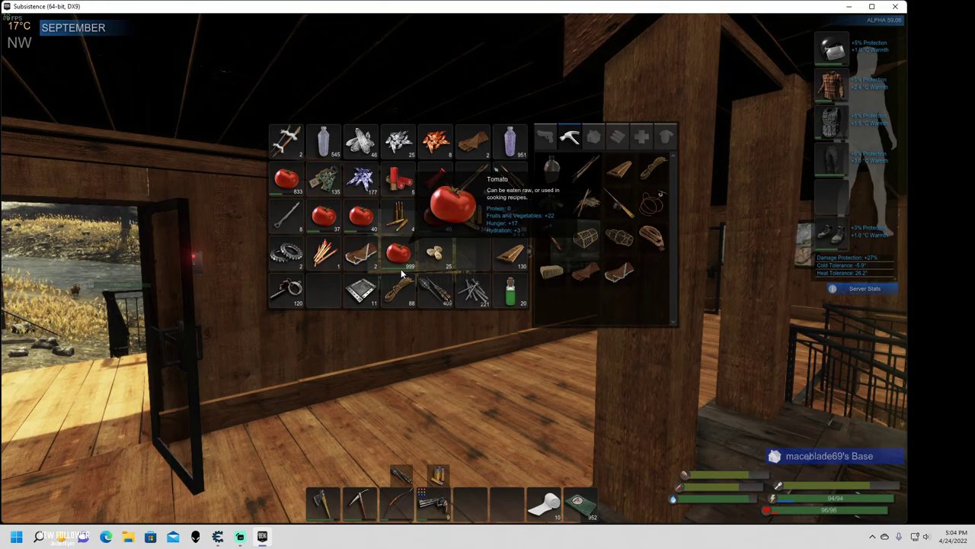
pyautogui.hotkey('alt', 'Tab')
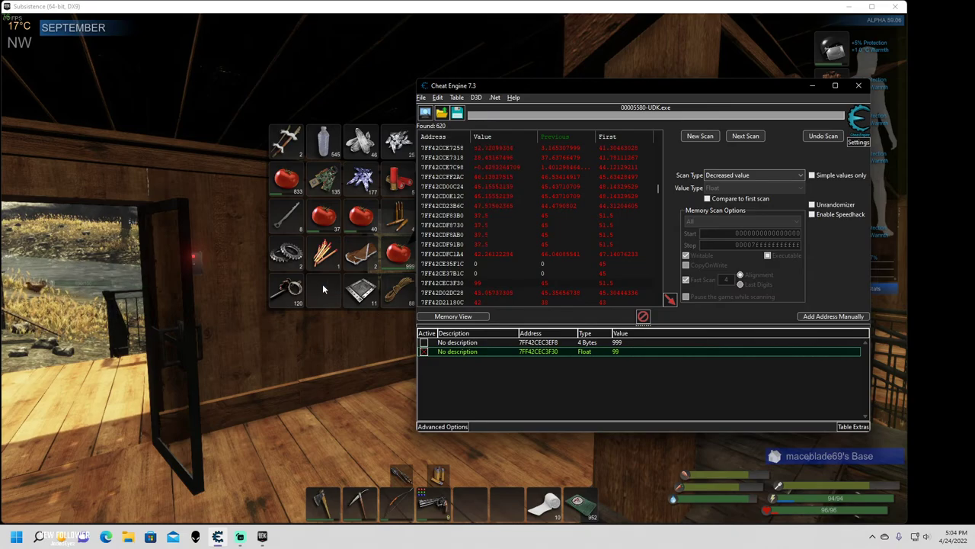
pyautogui.click(322, 288)
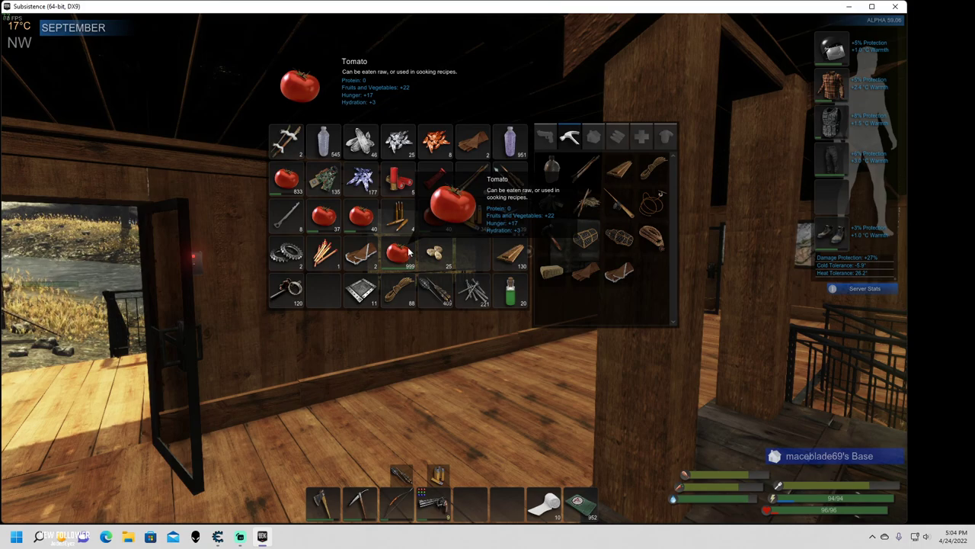
pyautogui.hotkey('alt', 'Tab')
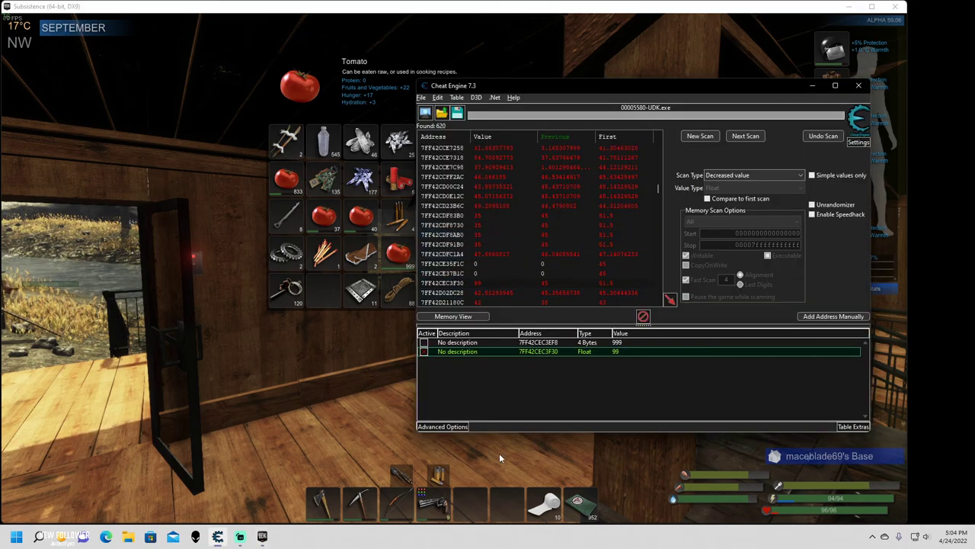
pyautogui.click(239, 537)
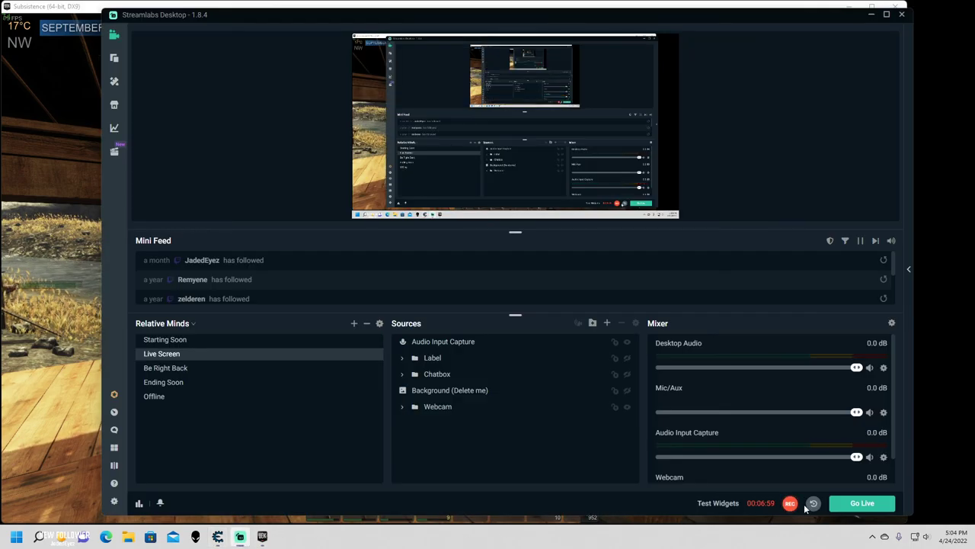